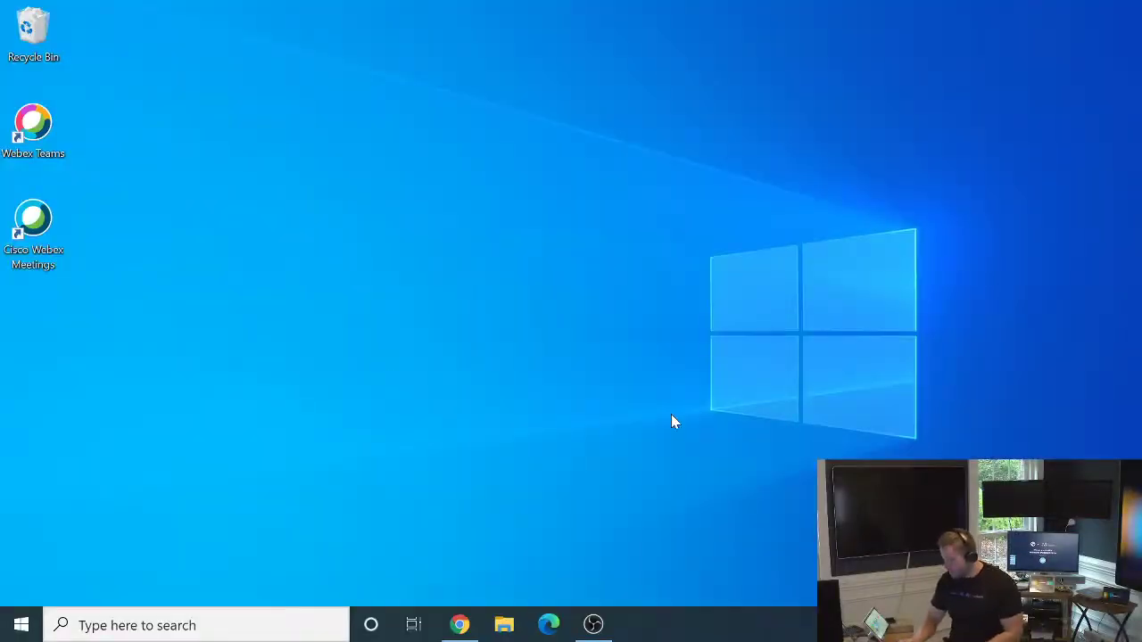
# Step: Bring the Chrome window with the Board 85S UI Extensions Editor to the front
pyautogui.click(459, 625)
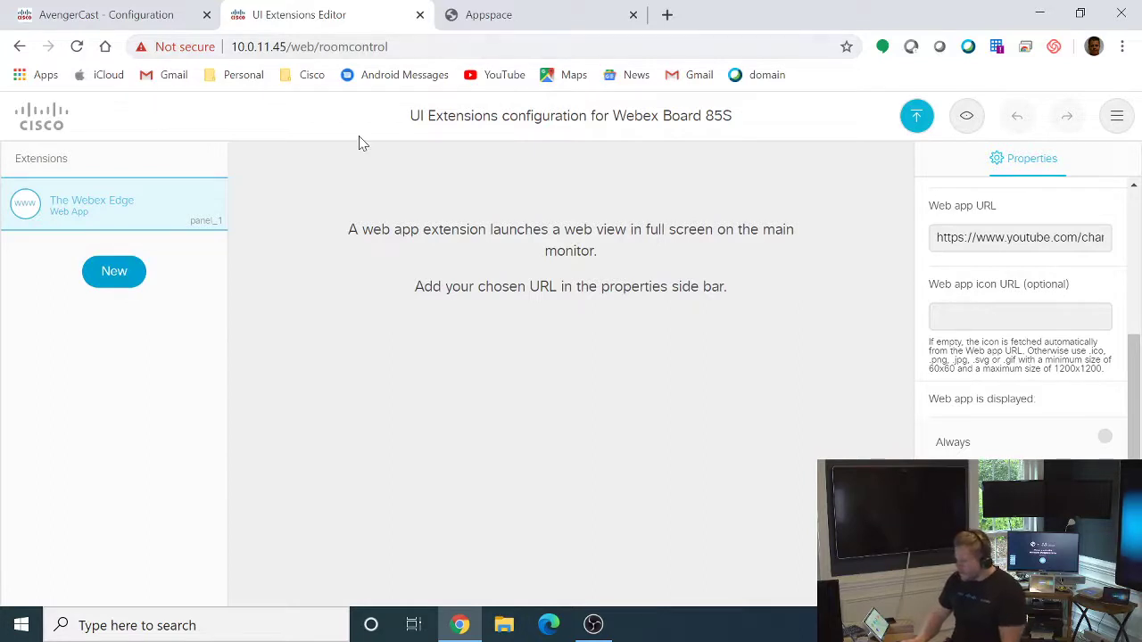
# Step: Return to the Board 85S web portal's System Information home page
pyautogui.click(49, 118)
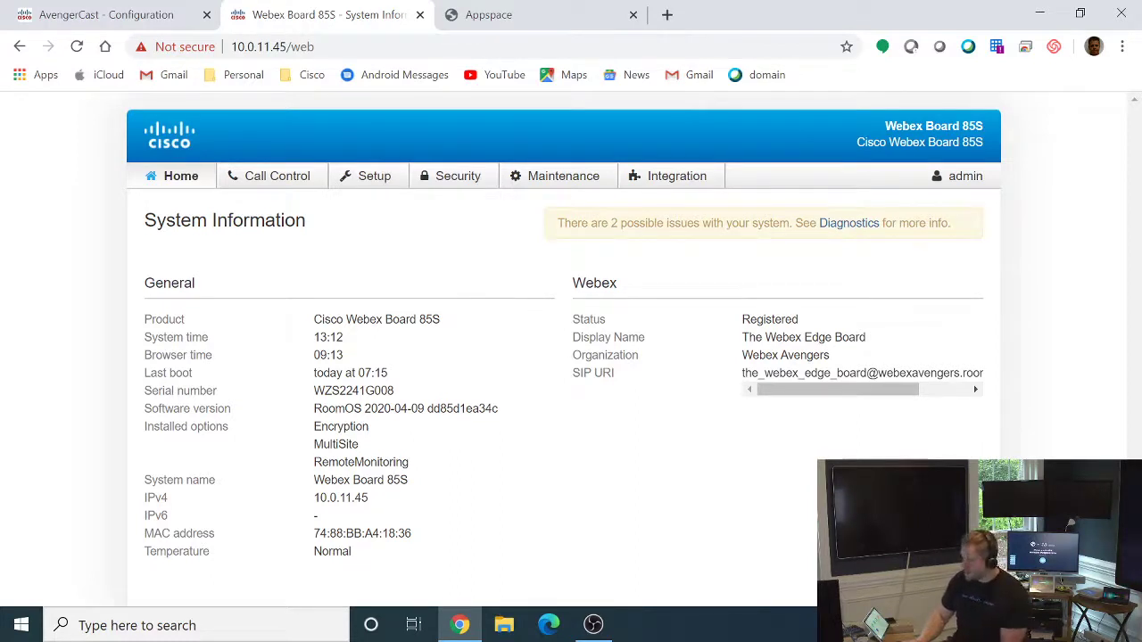
pyautogui.moveTo(624, 185)
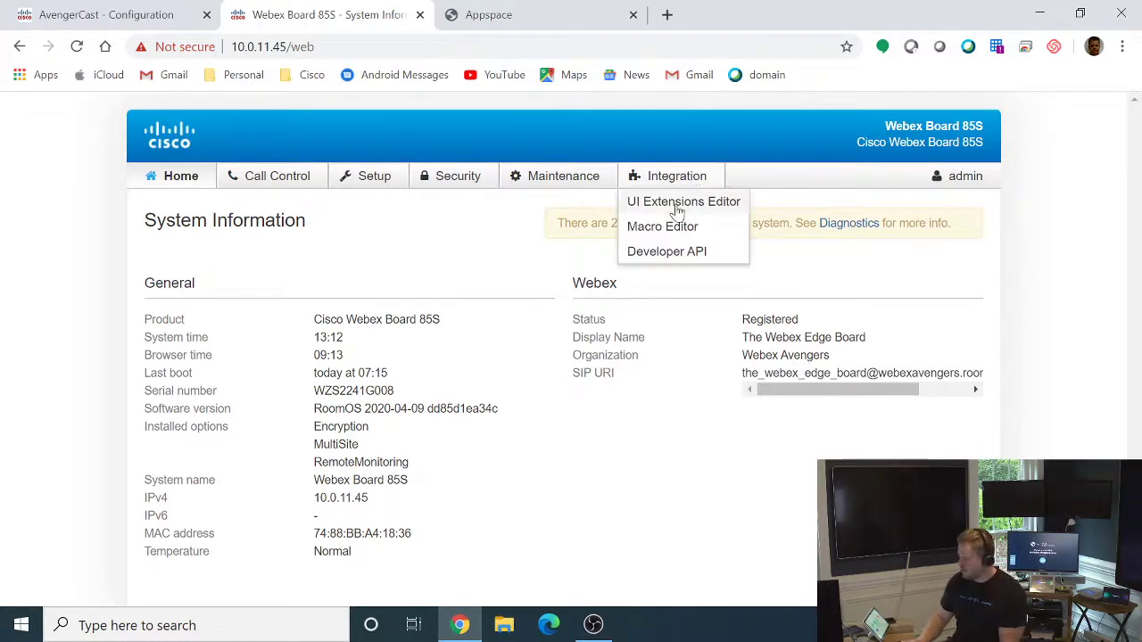
# Step: In the Board's UI Extensions Editor, replace The Webex Edge's Web app URL with the YouTube channel URL
pyautogui.click(679, 211)
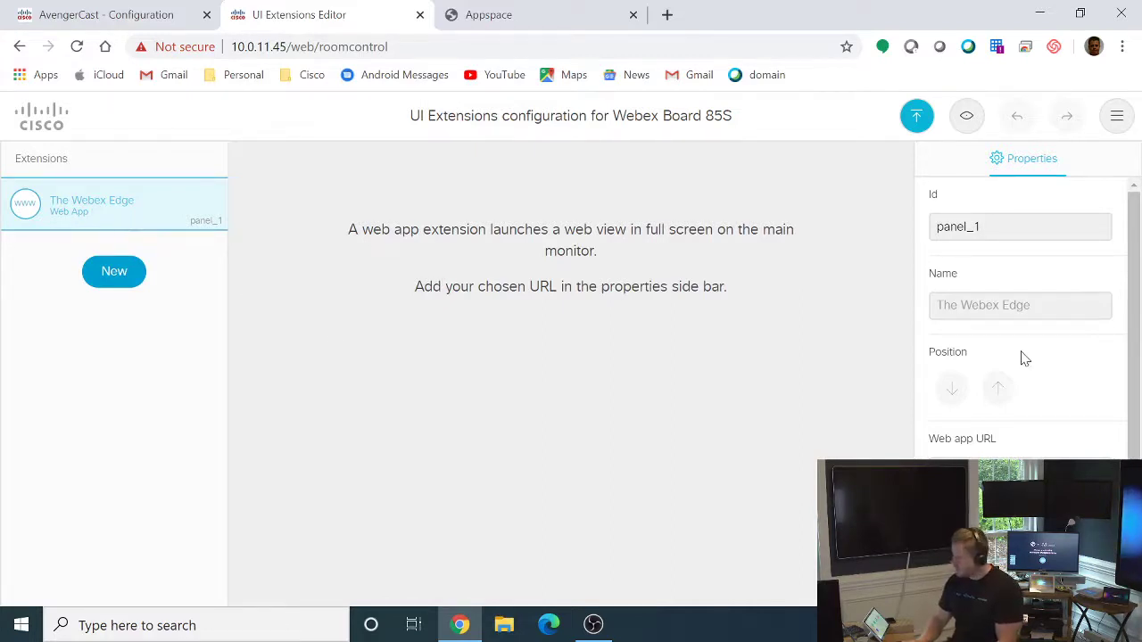
pyautogui.scroll(-1, 1071, 365)
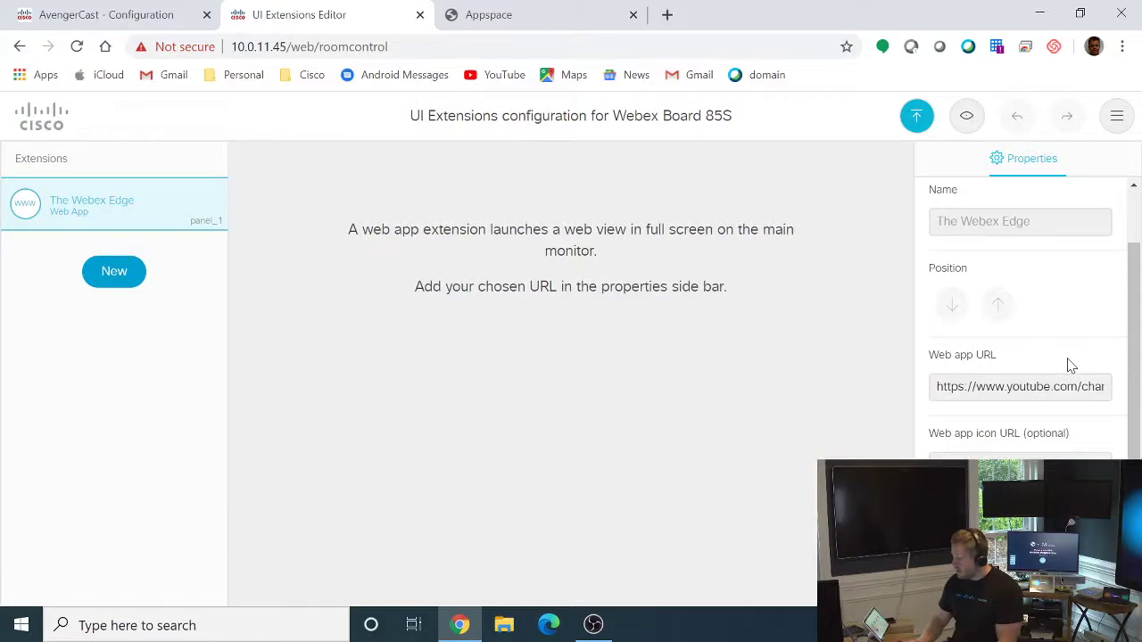
pyautogui.tripleClick(1004, 387)
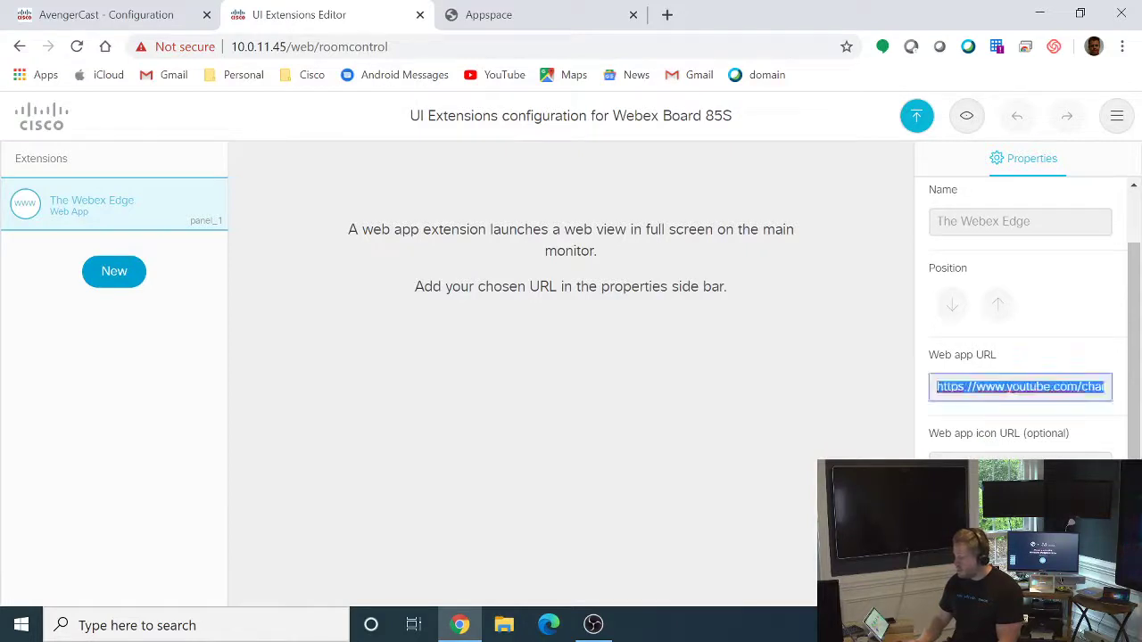
pyautogui.hotkey('ctrl', 'v')
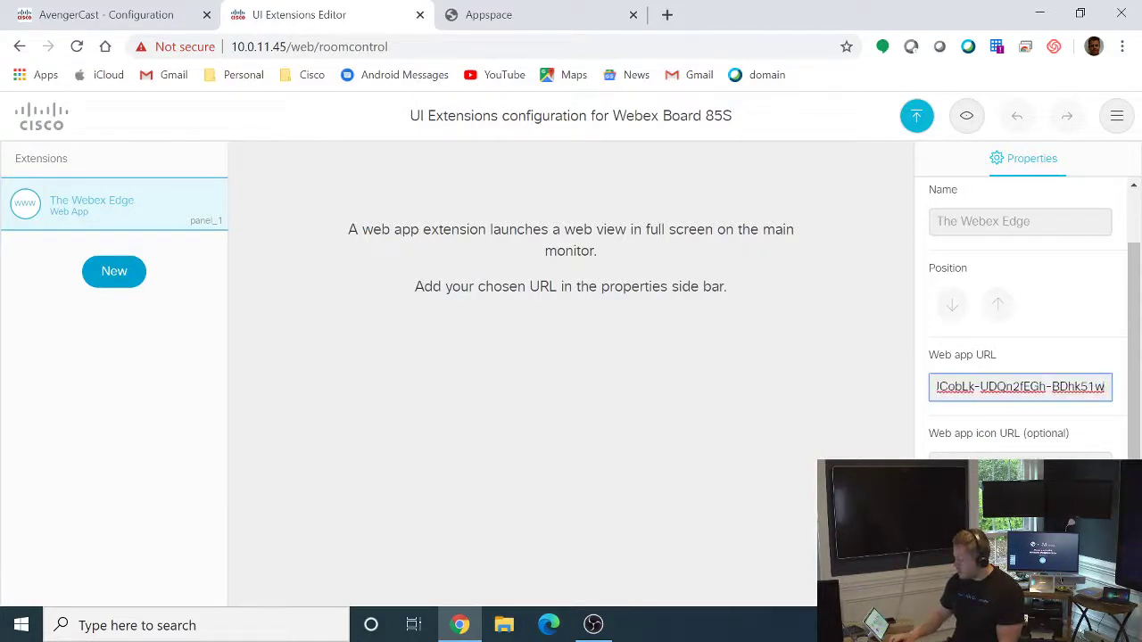
pyautogui.press('Left')
pyautogui.press('Left')
pyautogui.press('Left')
pyautogui.press('Left')
pyautogui.press('Left')
pyautogui.press('Left')
pyautogui.press('Left')
pyautogui.press('Left')
pyautogui.press('Left')
pyautogui.press('Left')
pyautogui.press('Left')
pyautogui.press('Left')
pyautogui.press('Left')
pyautogui.press('Left')
pyautogui.press('Left')
pyautogui.press('Left')
pyautogui.press('Left')
pyautogui.press('Left')
pyautogui.press('Left')
pyautogui.press('Left')
pyautogui.press('Left')
pyautogui.press('Left')
pyautogui.press('Left')
pyautogui.press('Left')
pyautogui.press('Left')
pyautogui.press('Left')
pyautogui.press('Left')
pyautogui.press('Left')
pyautogui.press('Left')
pyautogui.press('Left')
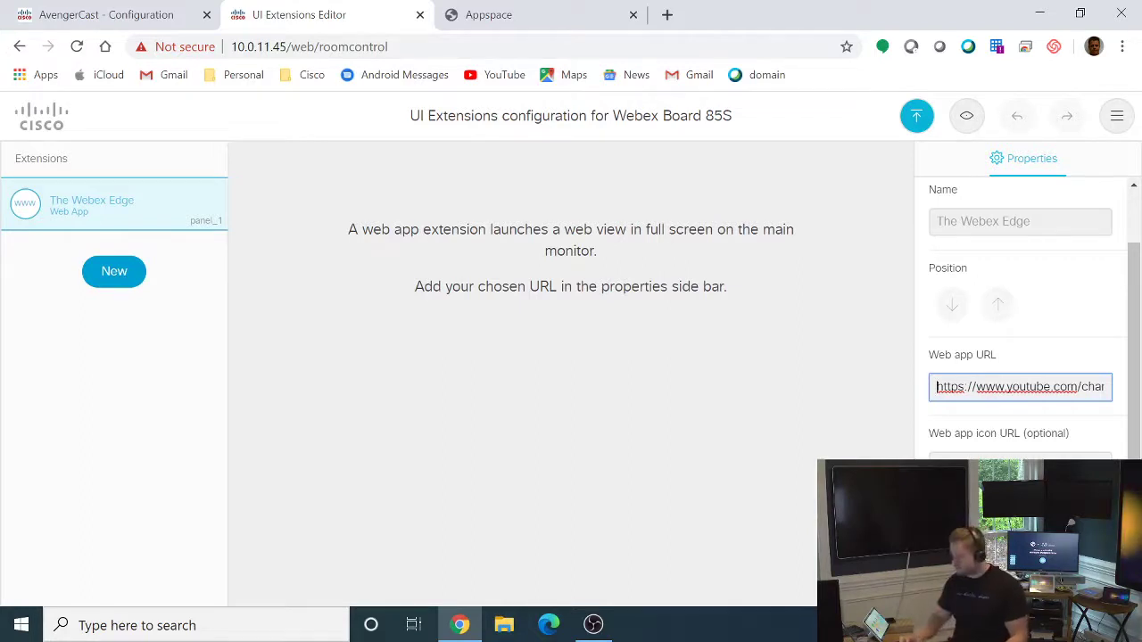
# Step: Copy the Appspace demo page address from its browser tab
pyautogui.click(564, 366)
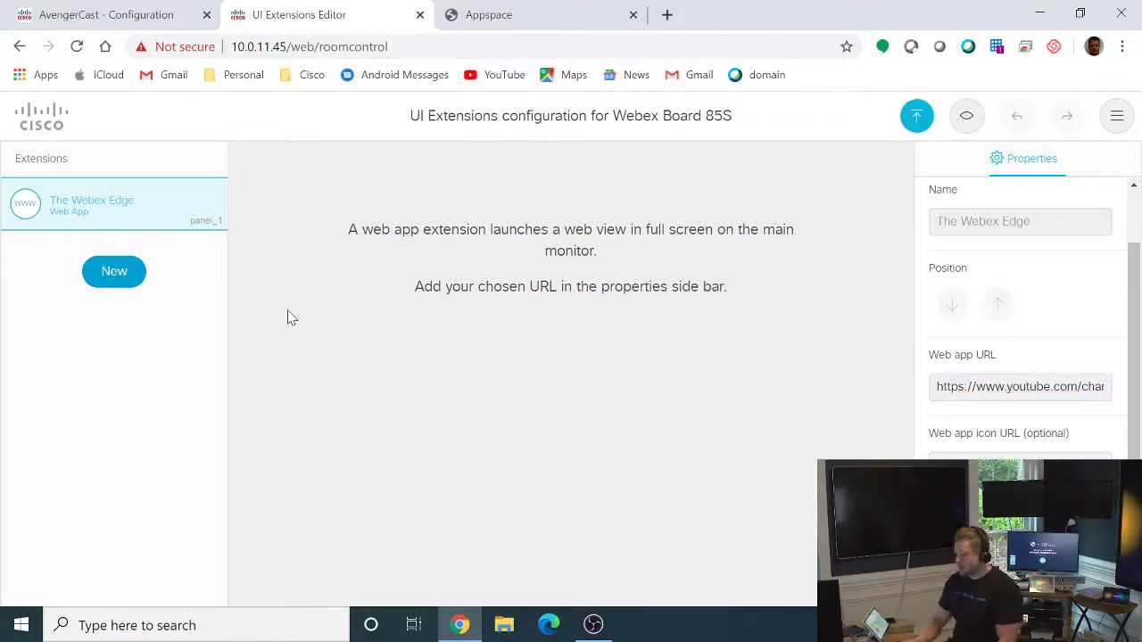
pyautogui.click(486, 16)
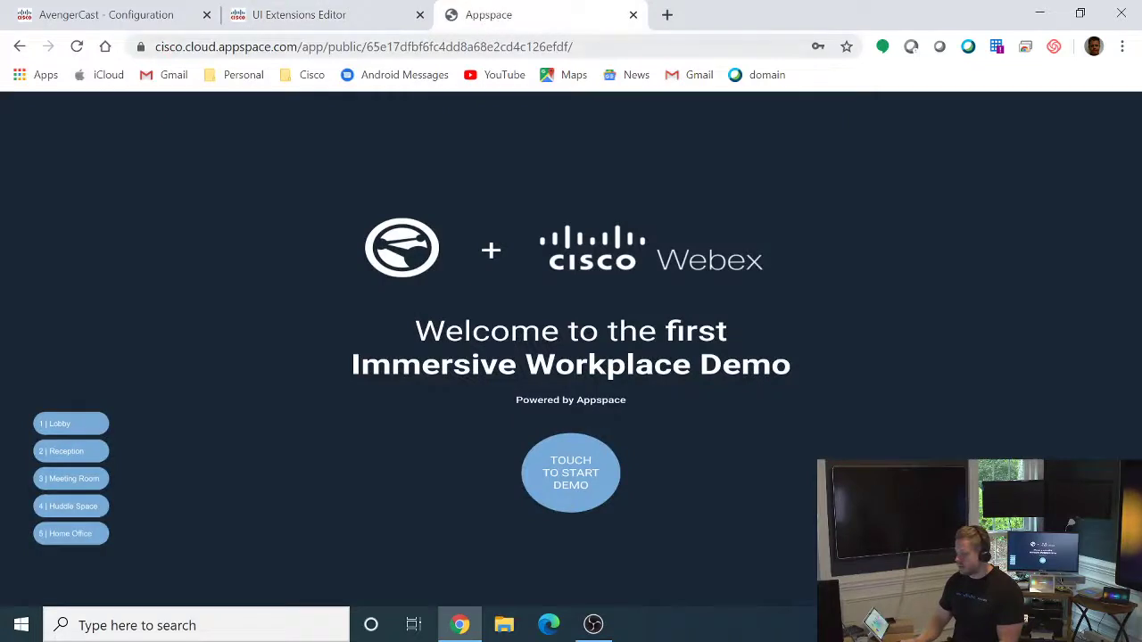
pyautogui.click(482, 49)
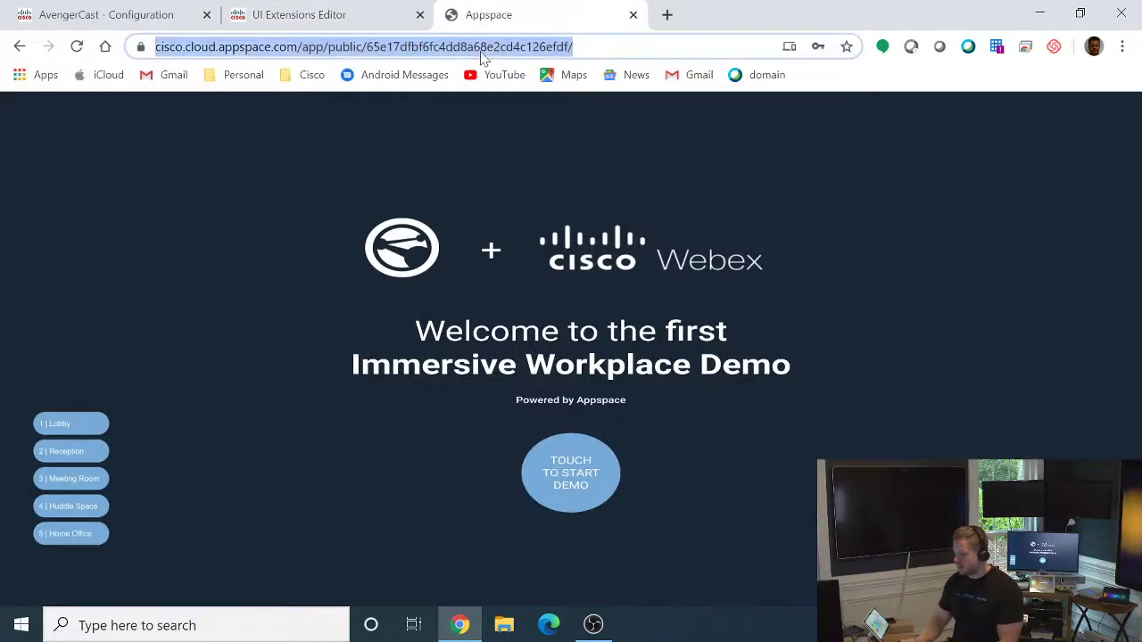
pyautogui.click(355, 9)
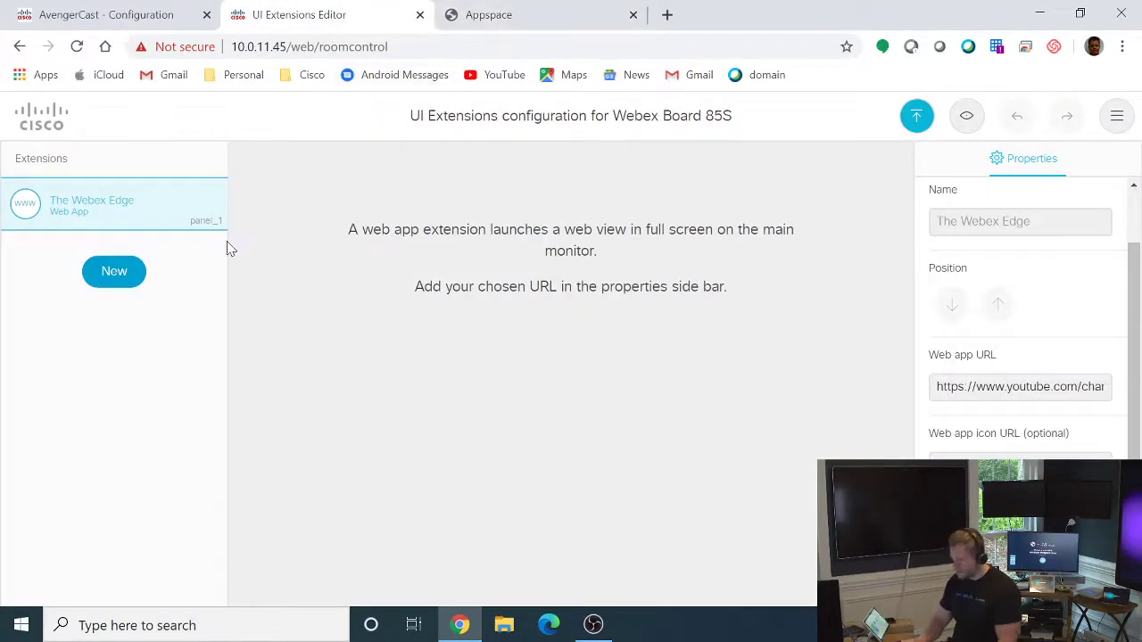
# Step: Add a new web app extension using the Appspace demo page address as its URL
pyautogui.click(135, 274)
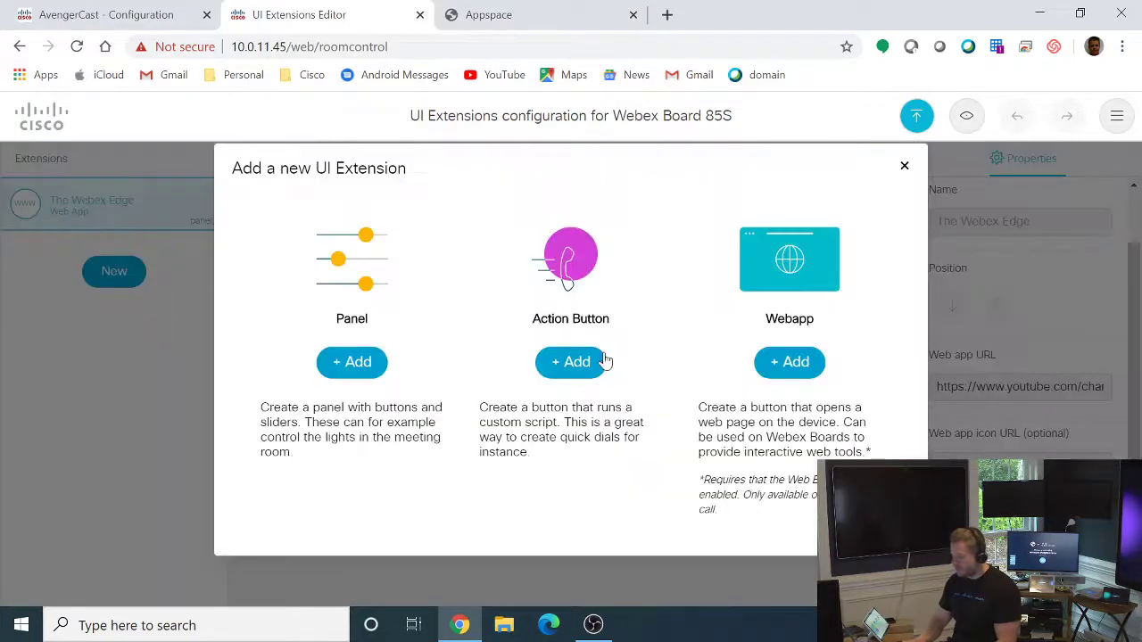
pyautogui.click(797, 362)
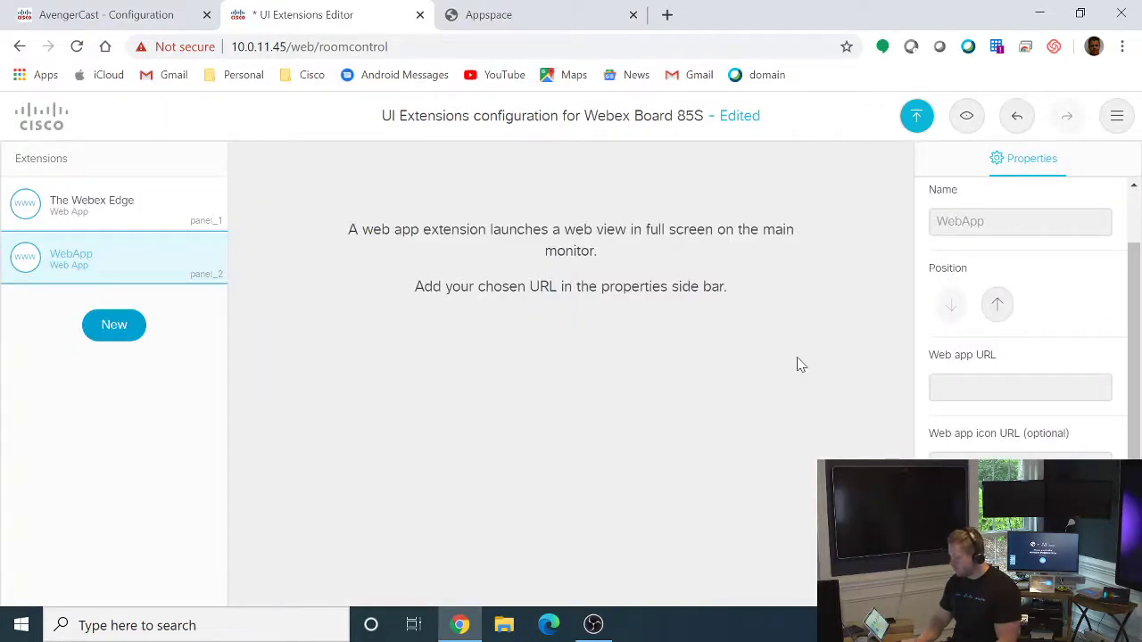
pyautogui.click(1019, 388)
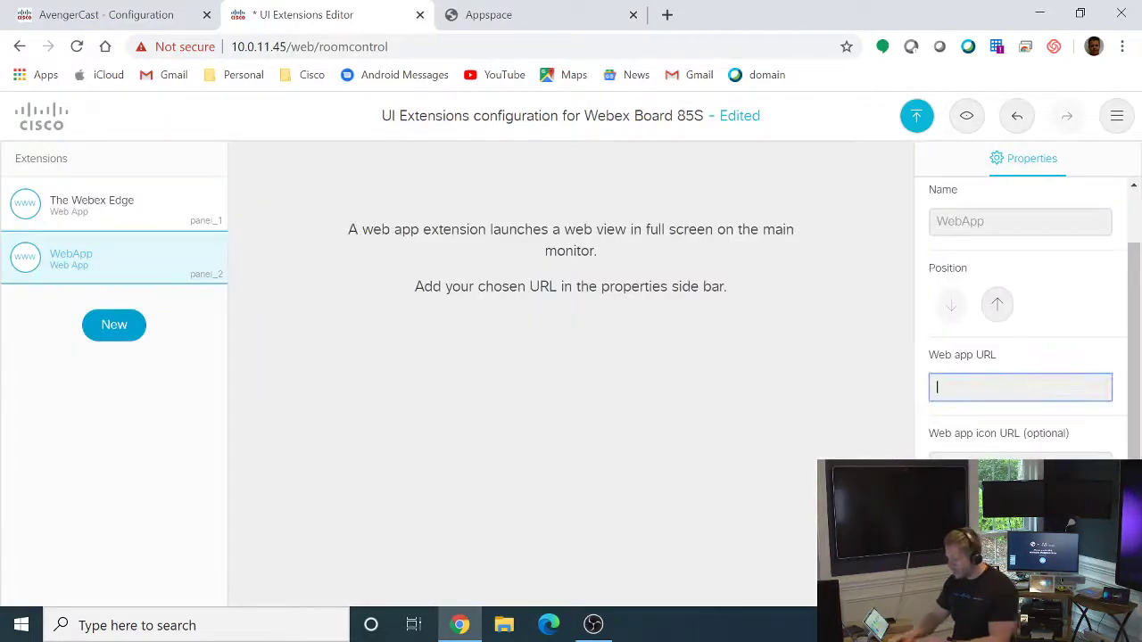
pyautogui.write('Appspace')
pyautogui.press('Tab')
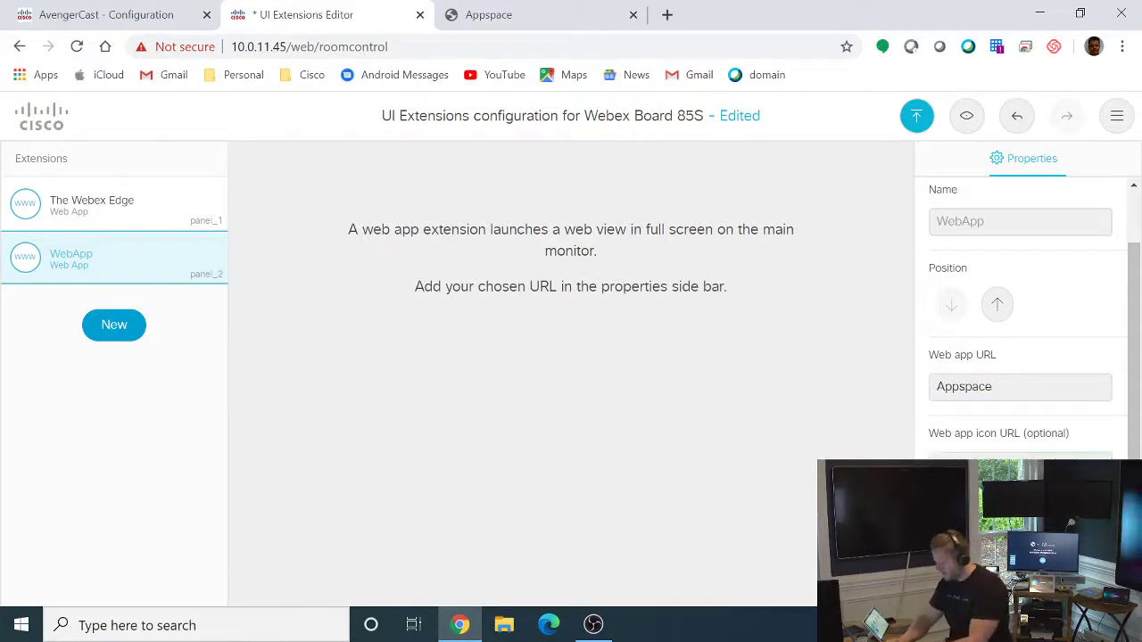
pyautogui.scroll(-1, 1026, 357)
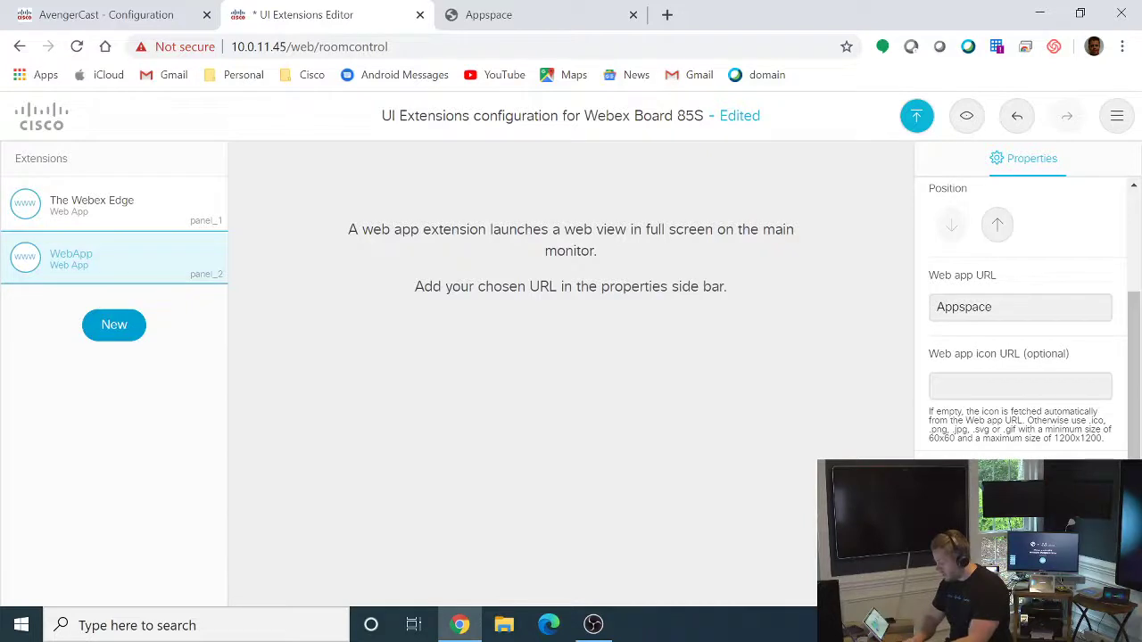
pyautogui.scroll(1, 1028, 320)
pyautogui.hotkey('shift', 'Tab')
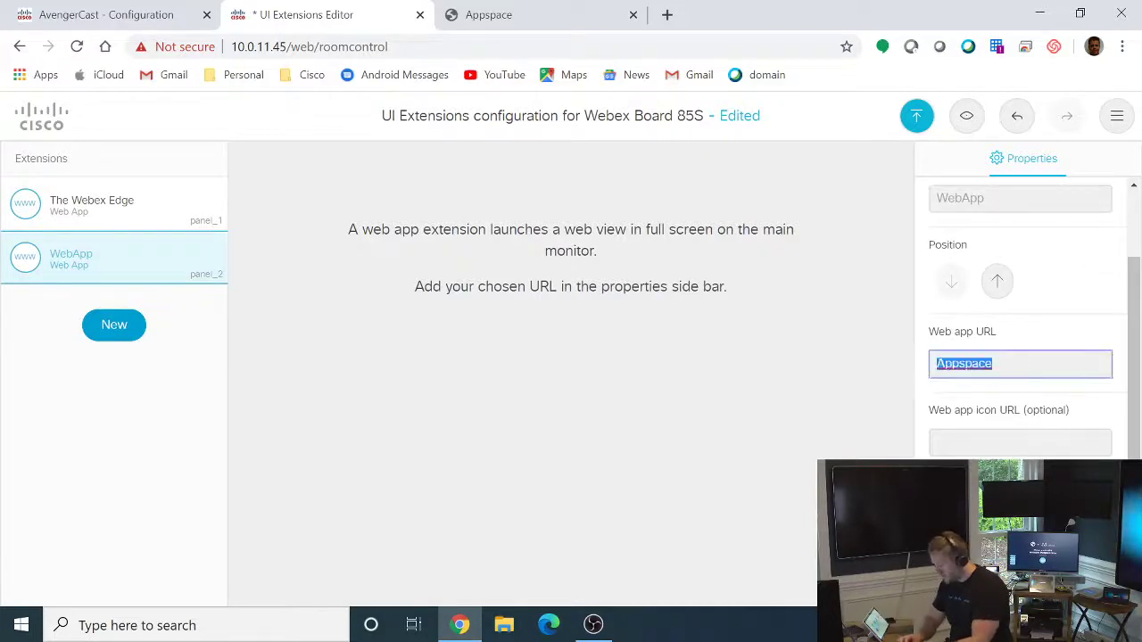
pyautogui.hotkey('ctrl', 'v')
# Step: Name the new web app Appspace and export the configuration to the Board 85S
pyautogui.scroll(1, 1000, 331)
pyautogui.hotkey('shift', 'Tab')
pyautogui.write('Appsp')
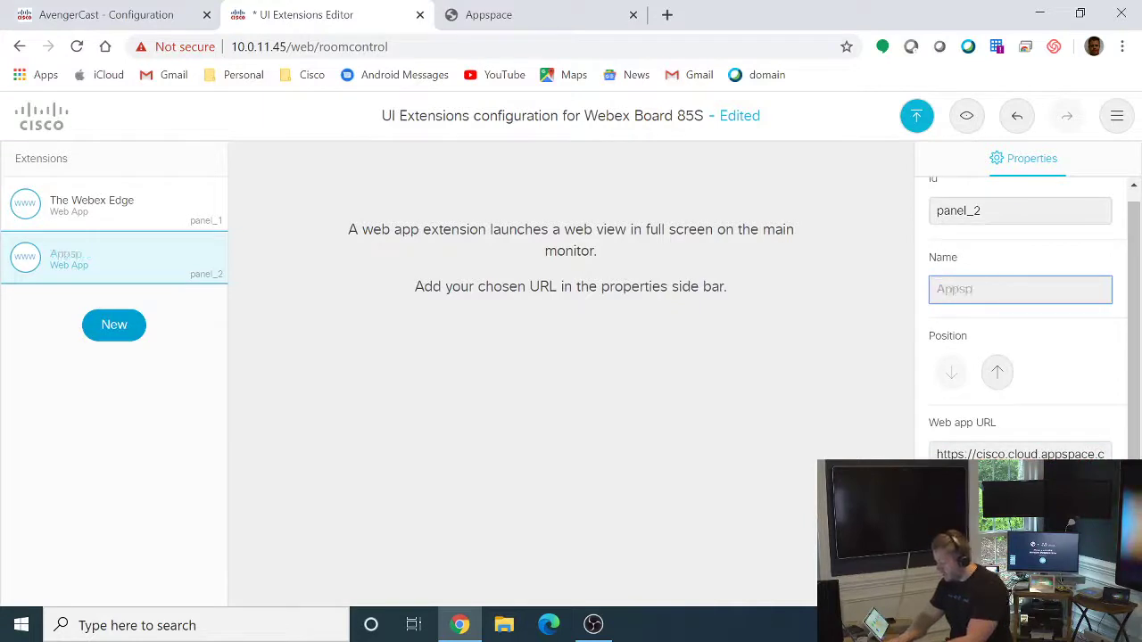
pyautogui.write('ace')
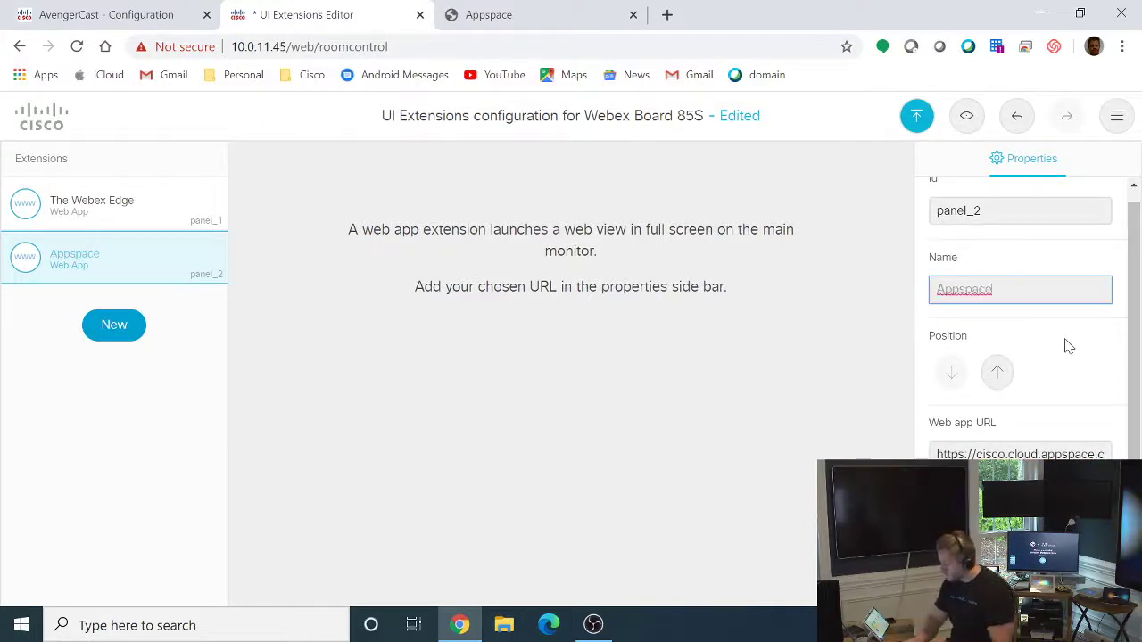
pyautogui.scroll(-3, 1067, 342)
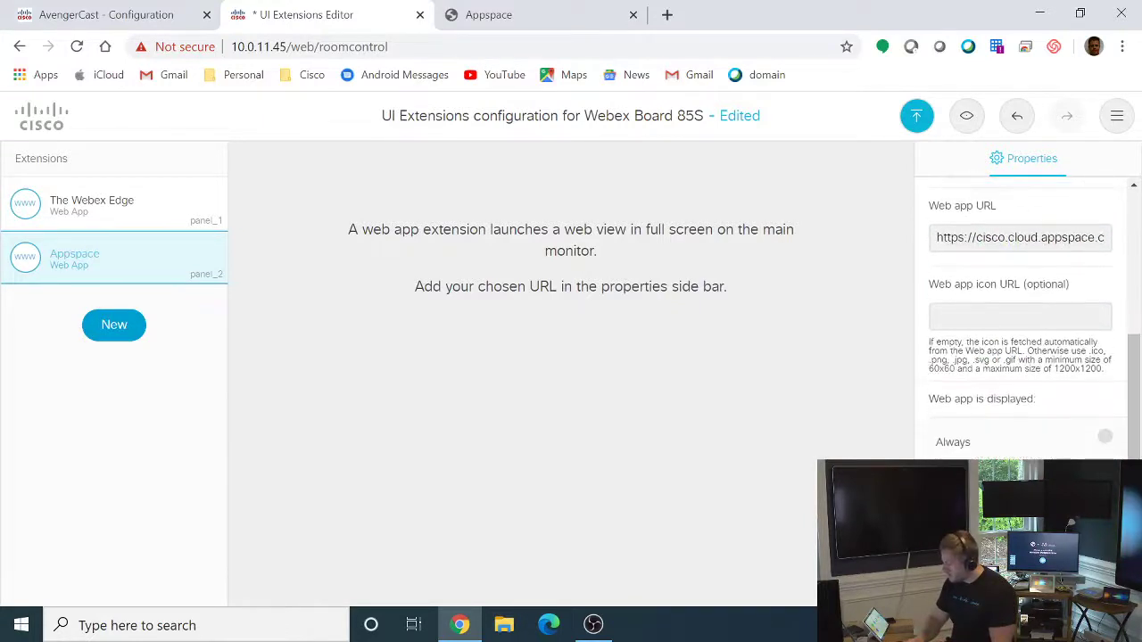
pyautogui.scroll(3, 1026, 357)
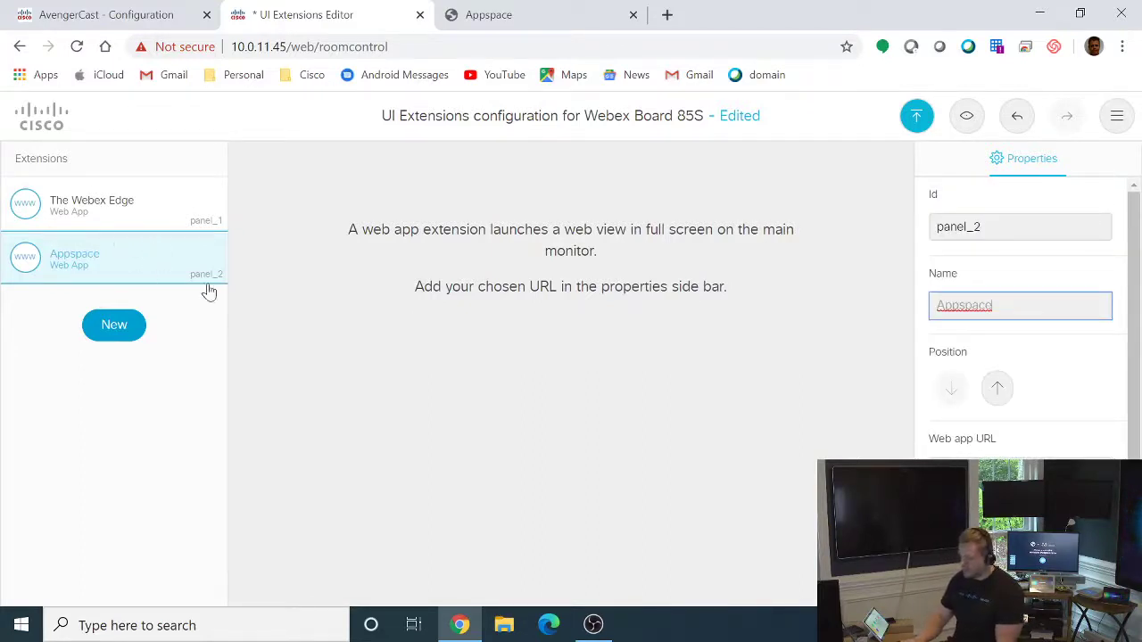
pyautogui.click(914, 121)
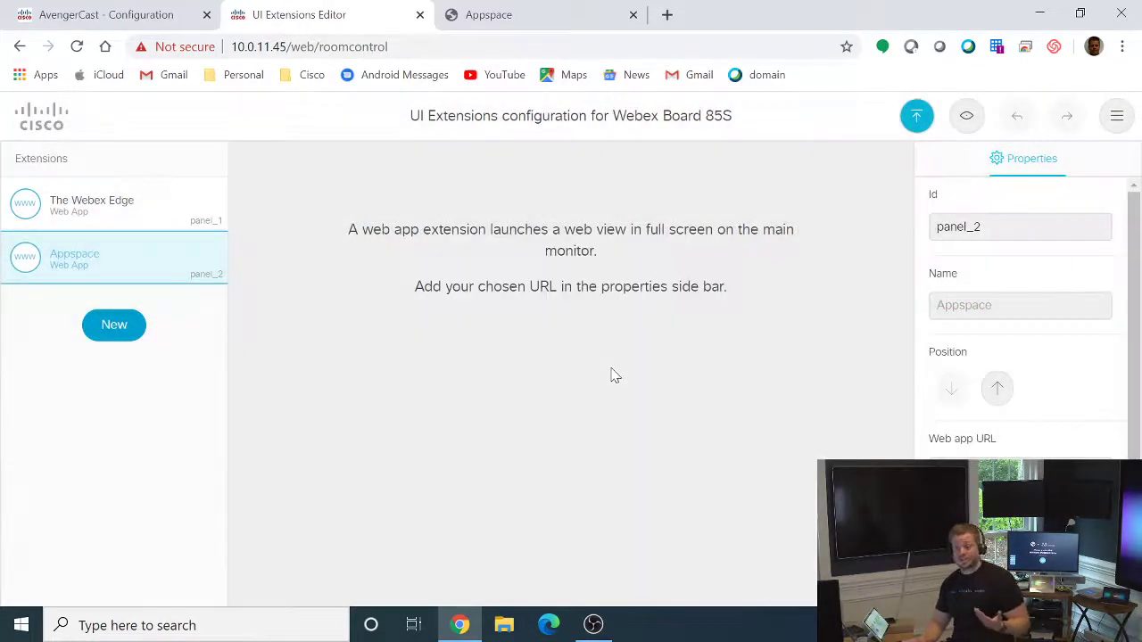
# Step: Switch to the AvengerCast - Configuration tab for the Codec Plus
pyautogui.click(147, 20)
pyautogui.scroll(4, 503, 409)
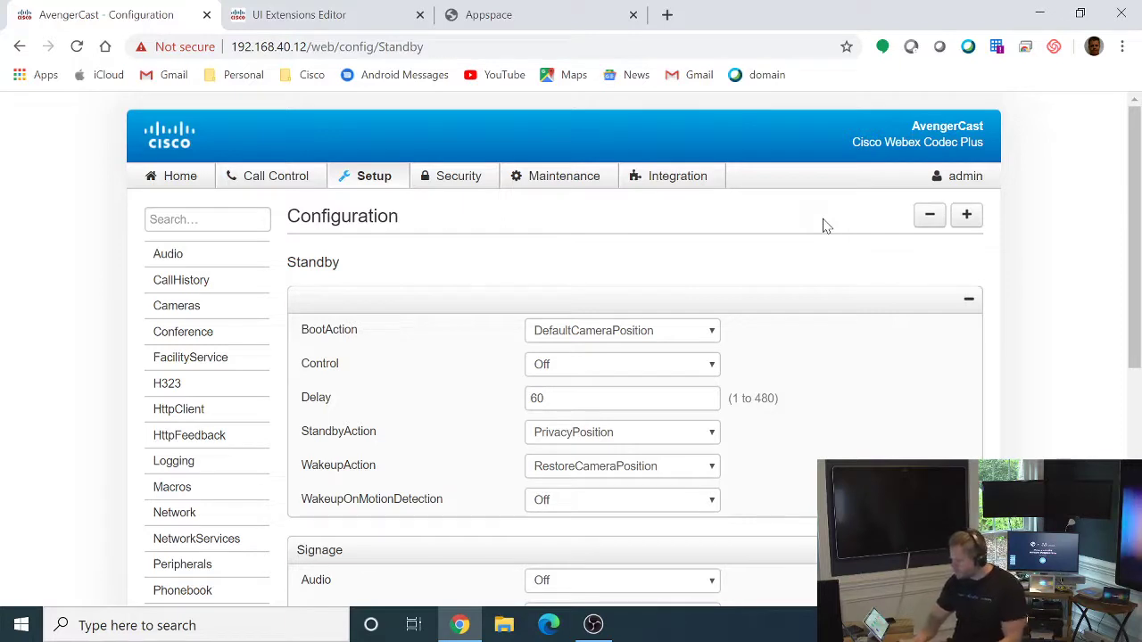
# Step: Open the Codec Plus Macro Editor and import Webapp-v1 from the Downloads folder
pyautogui.click(678, 174)
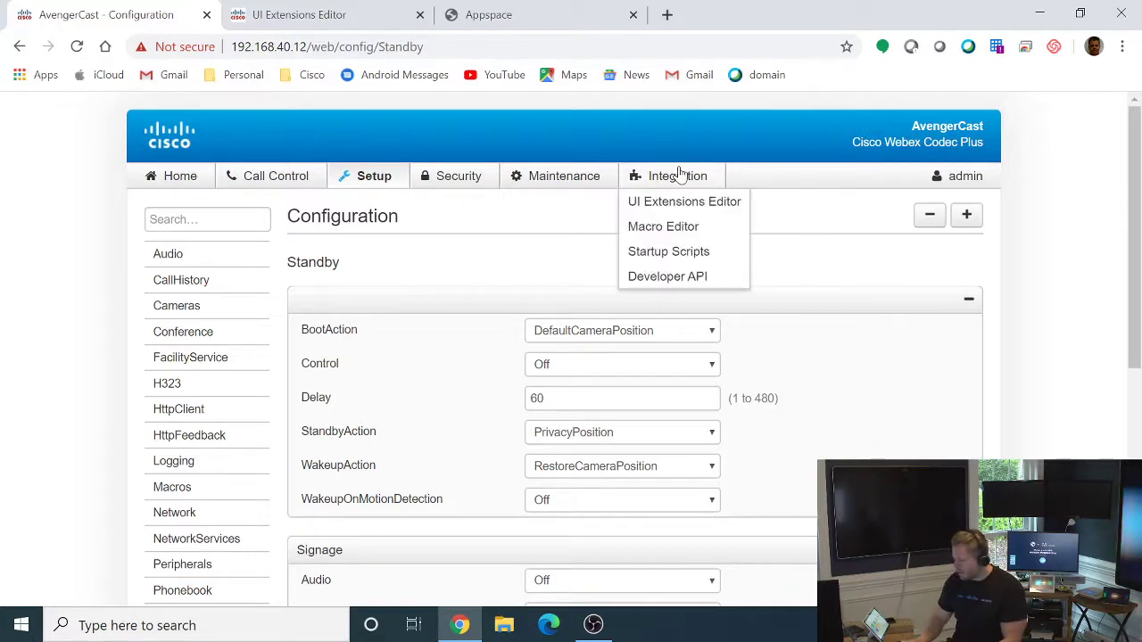
pyautogui.click(665, 234)
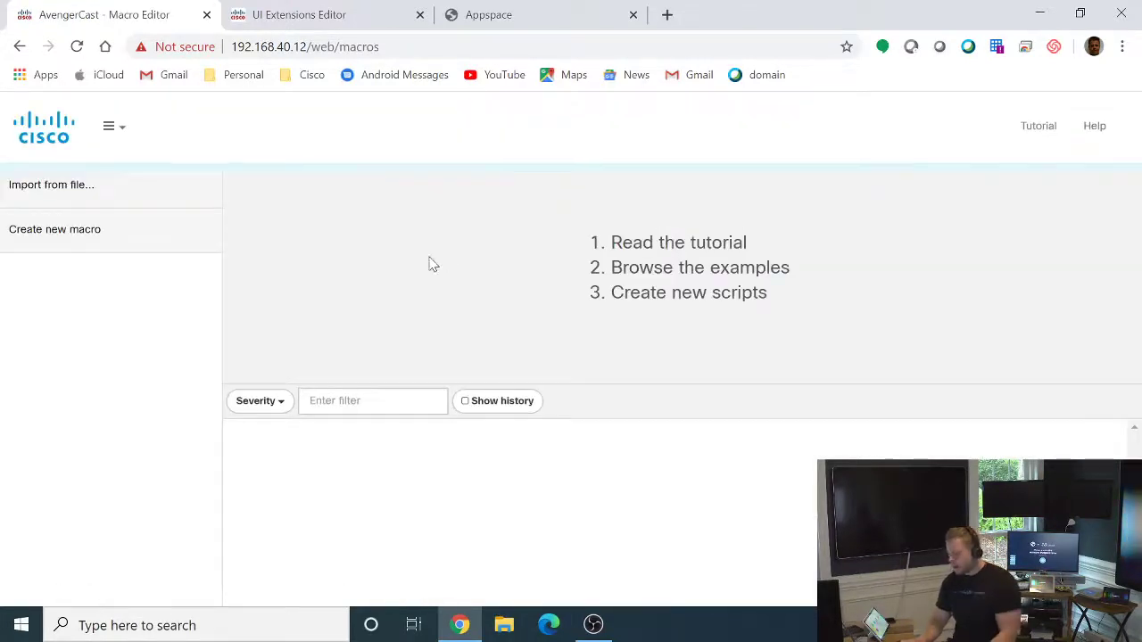
pyautogui.click(74, 198)
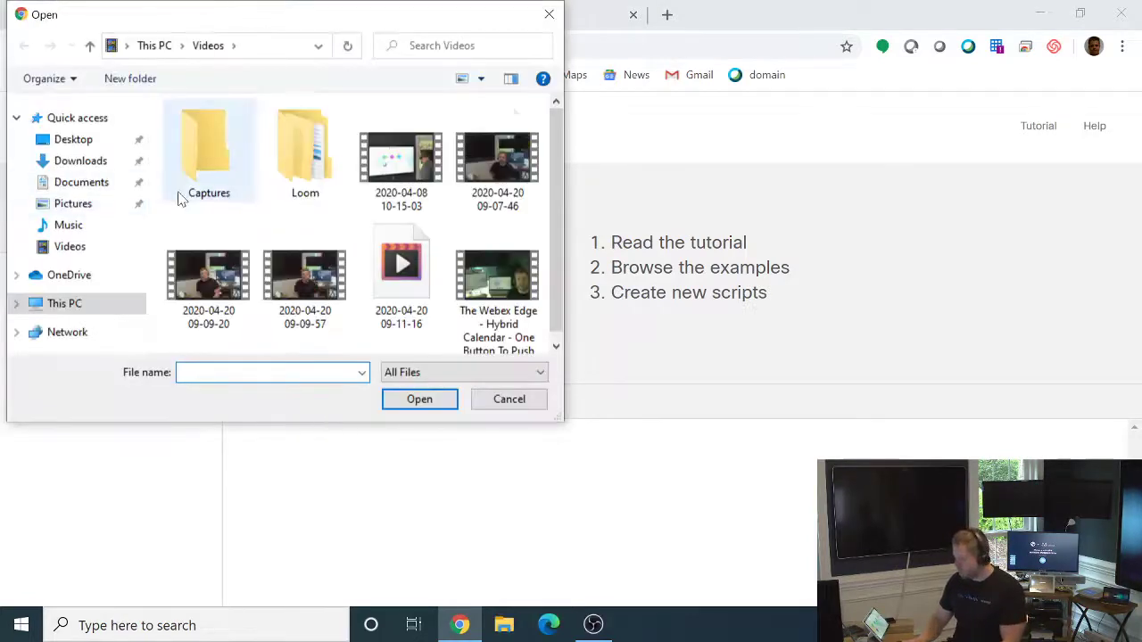
pyautogui.click(45, 163)
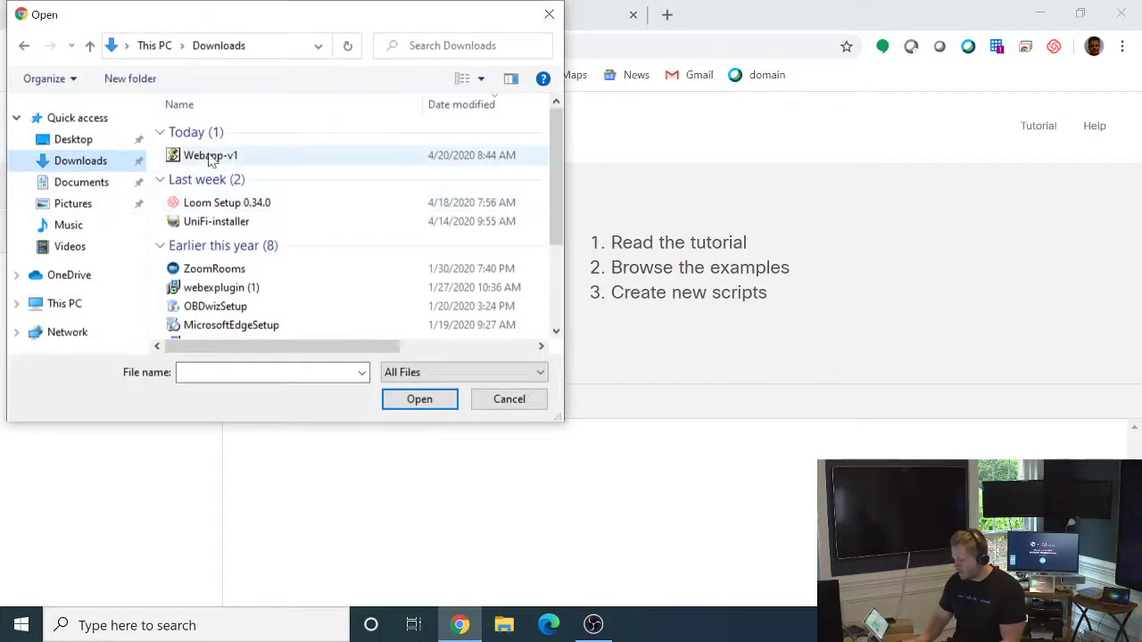
pyautogui.doubleClick(210, 156)
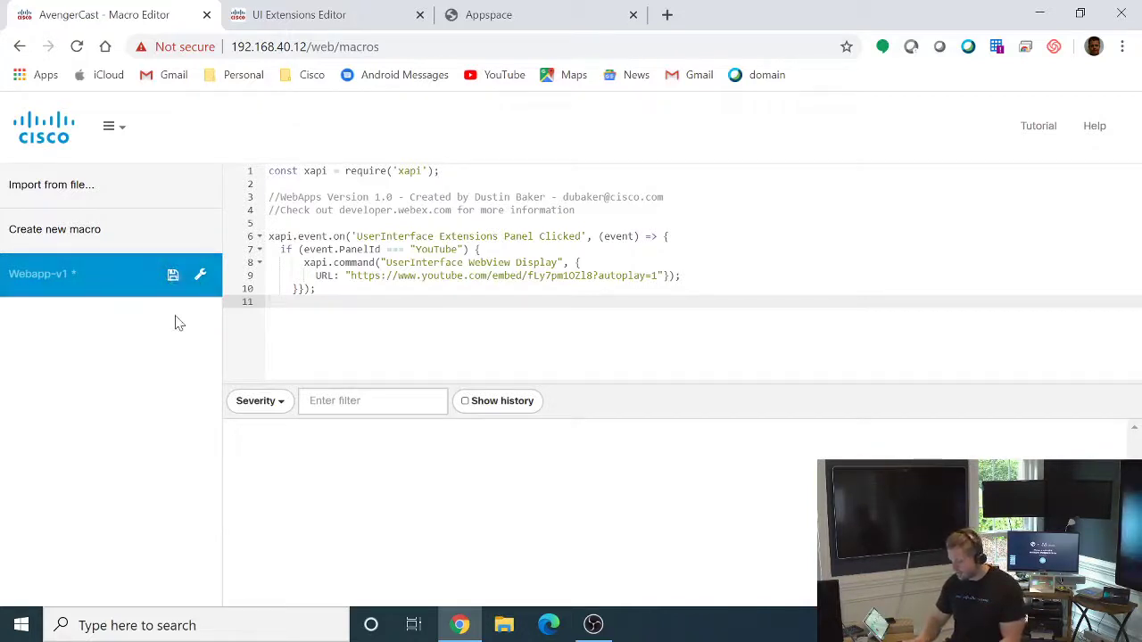
# Step: Save and enable the Webapp-v1 macro, then return to AvengerCast's System Information page
pyautogui.click(174, 276)
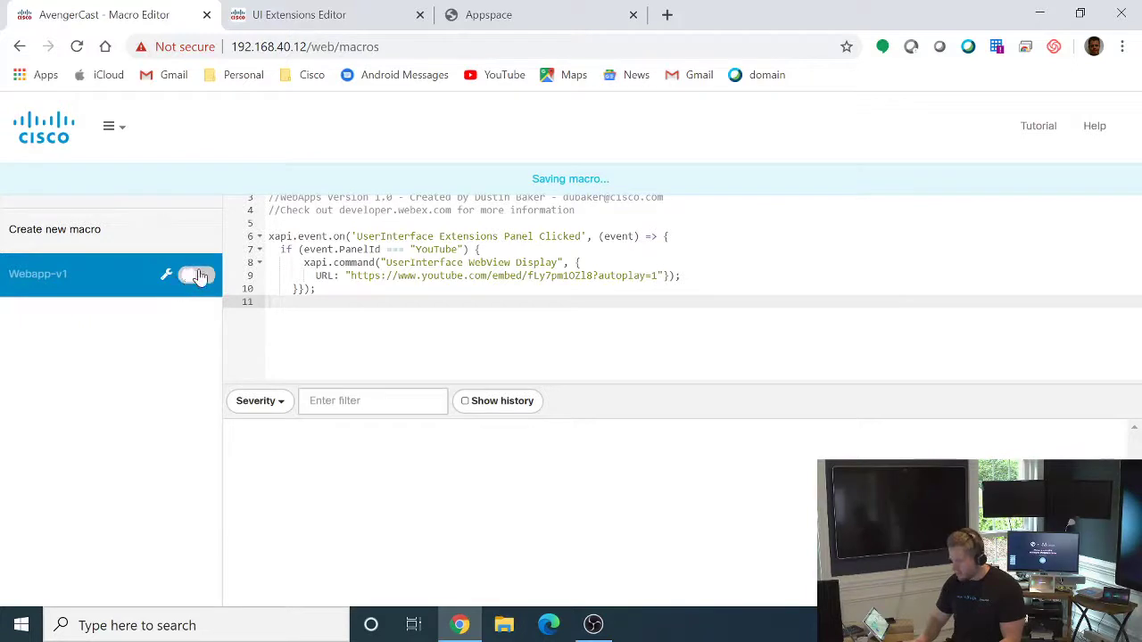
pyautogui.click(197, 276)
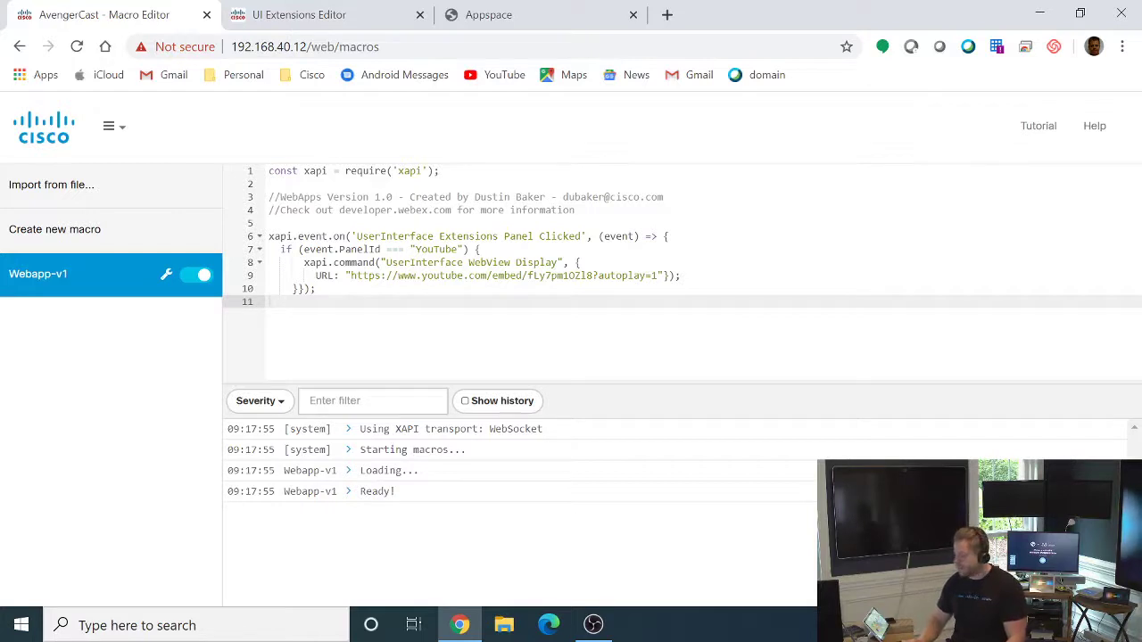
pyautogui.click(23, 138)
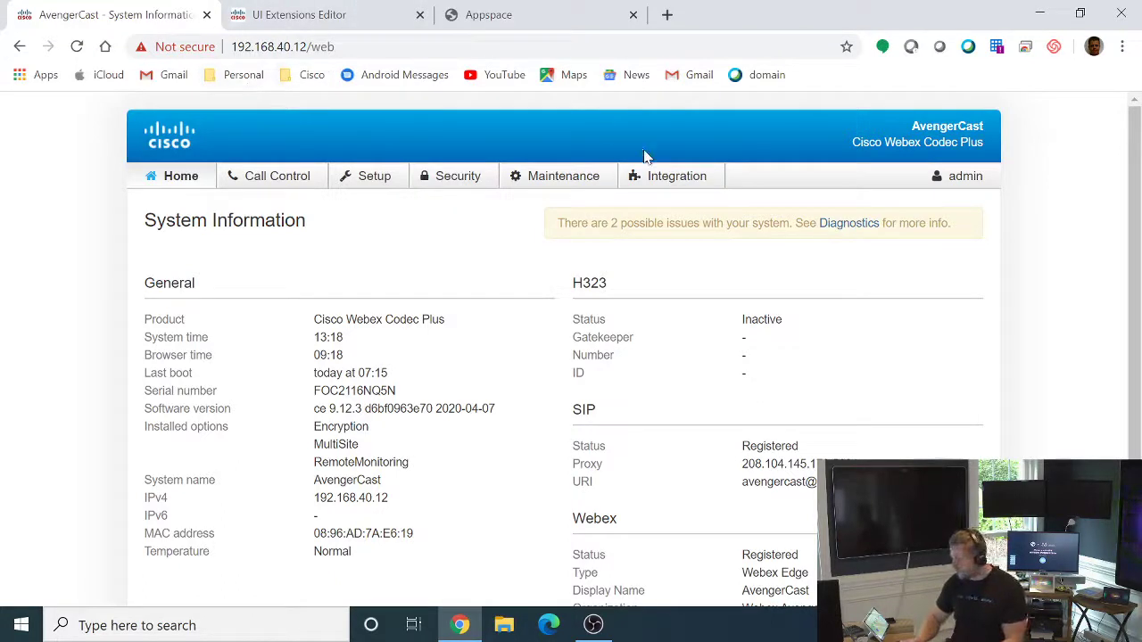
# Step: In AvengerCast's UI Extensions Editor, add a new action button extension, panel_1
pyautogui.click(661, 204)
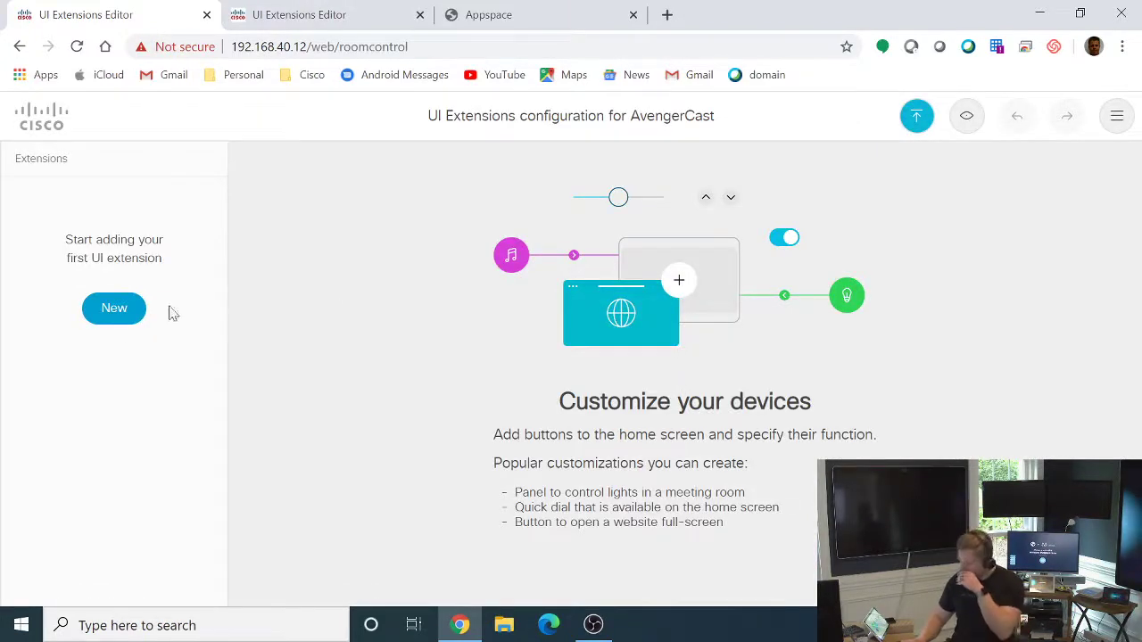
pyautogui.click(113, 321)
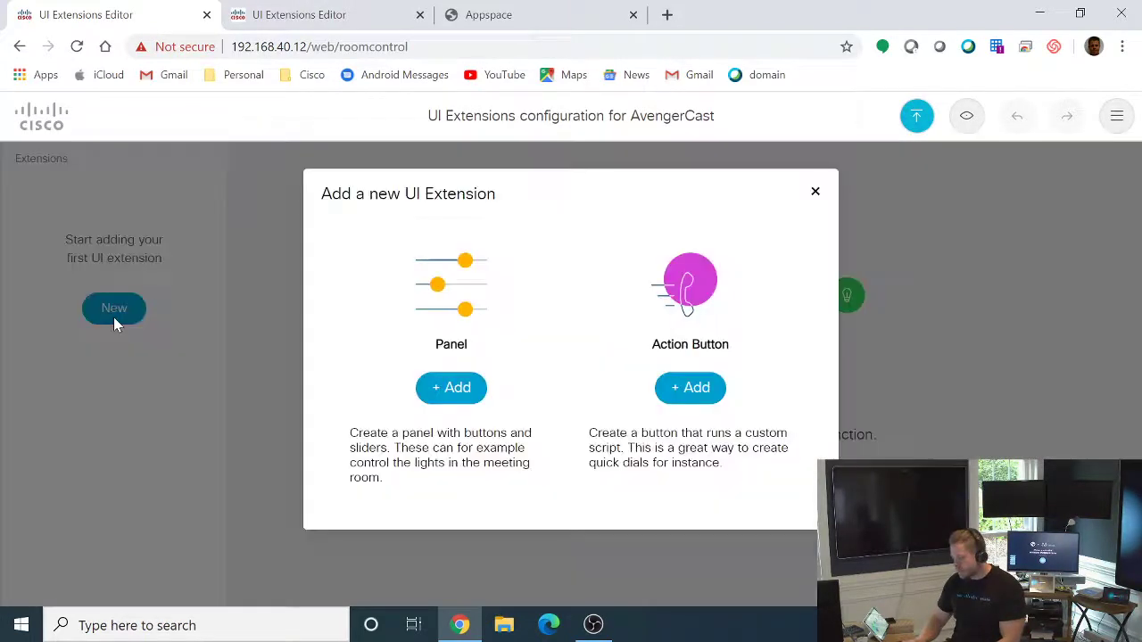
pyautogui.click(690, 388)
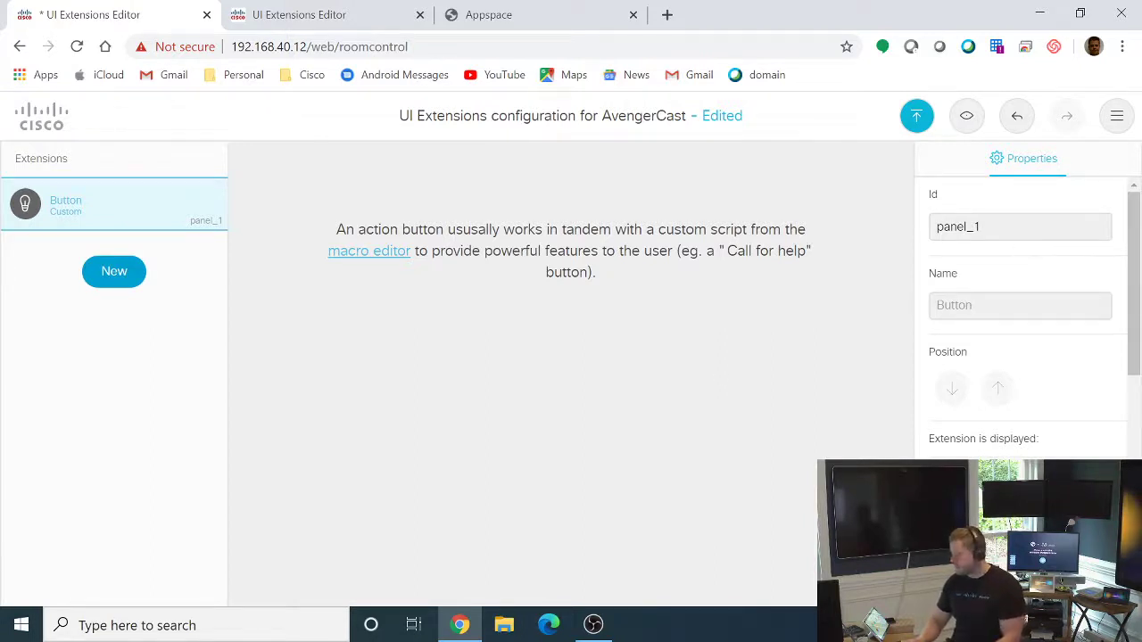
# Step: Change the action button's Id from panel_1 to YouTube and begin naming it How To Video
pyautogui.doubleClick(959, 226)
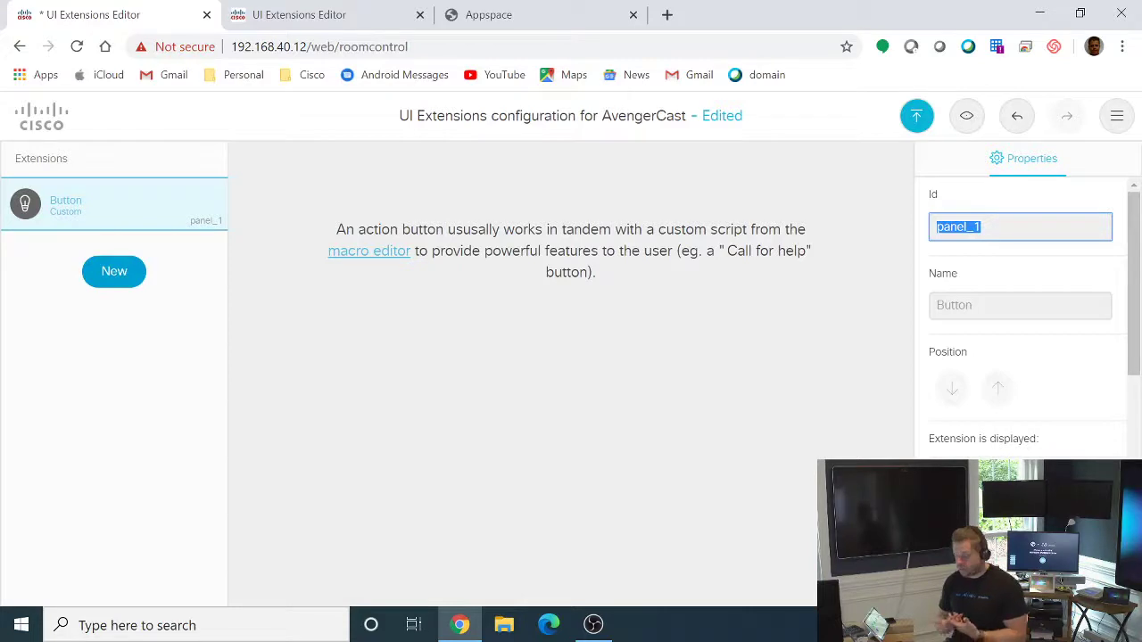
pyautogui.write('You')
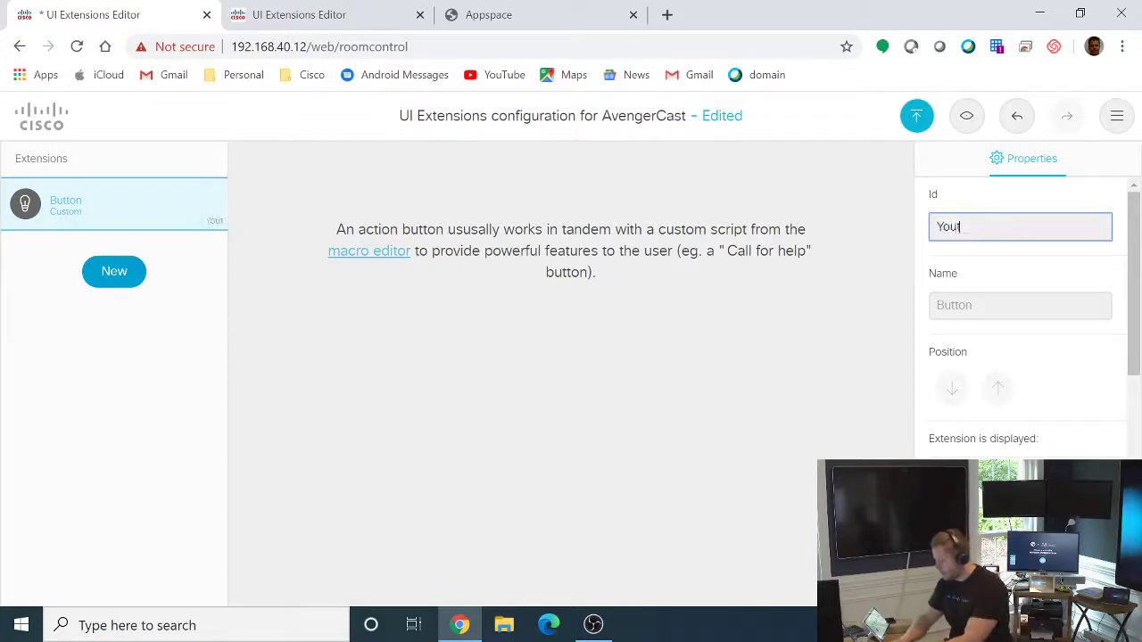
pyautogui.write('Tubw')
pyautogui.press('BackSpace')
pyautogui.press('Tab')
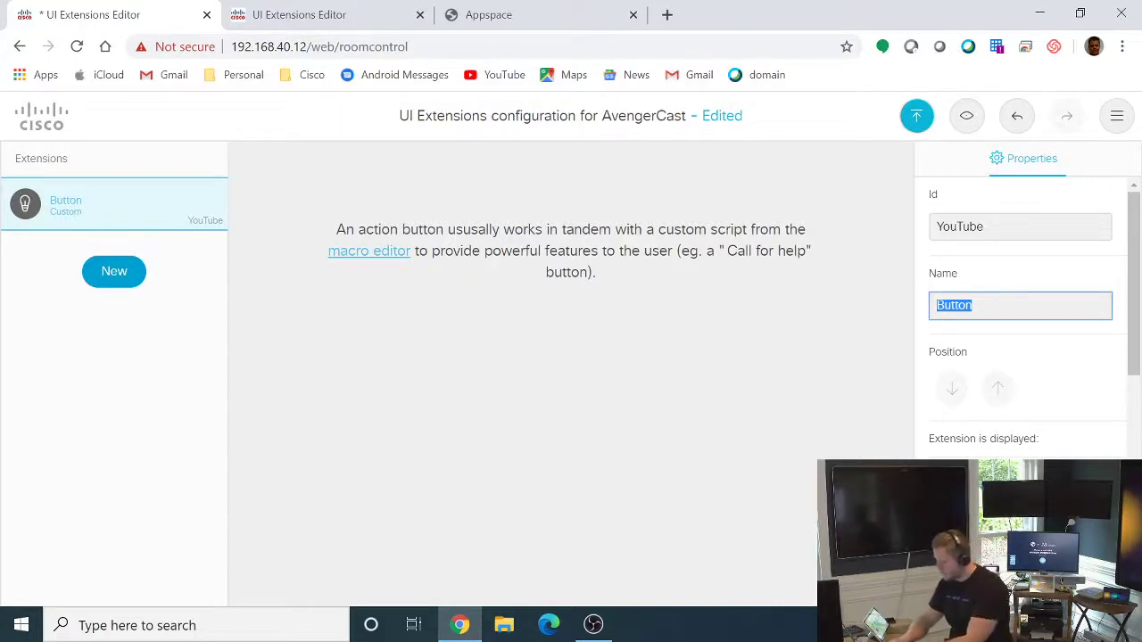
pyautogui.write('How To Video')
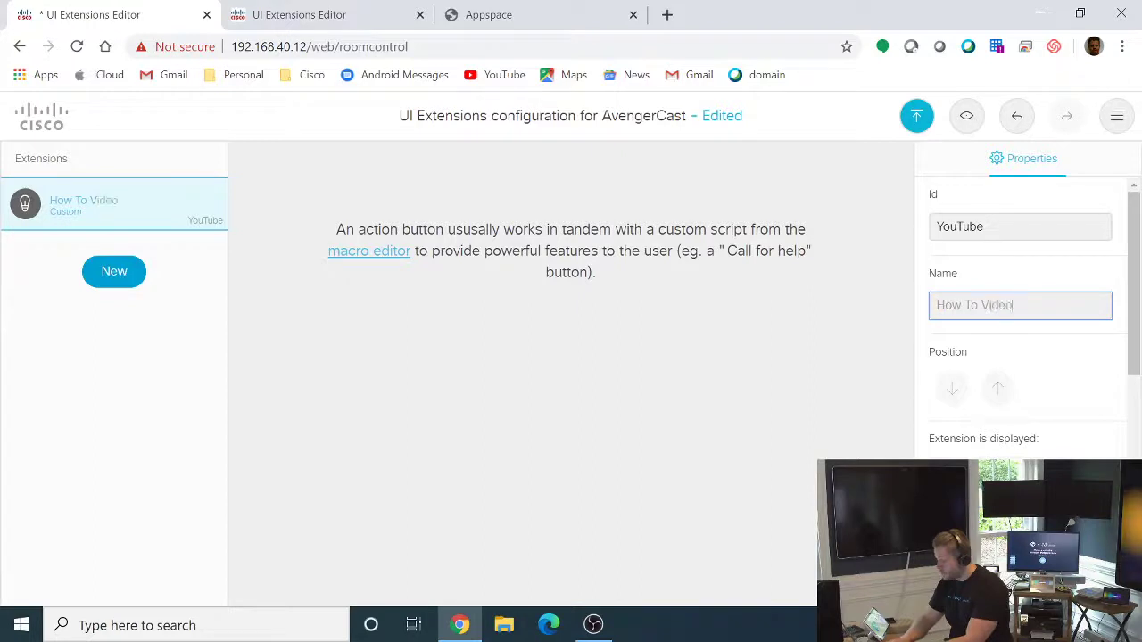
# Step: Give the How To Video button the globe icon and a red button colour
pyautogui.scroll(-3, 1049, 357)
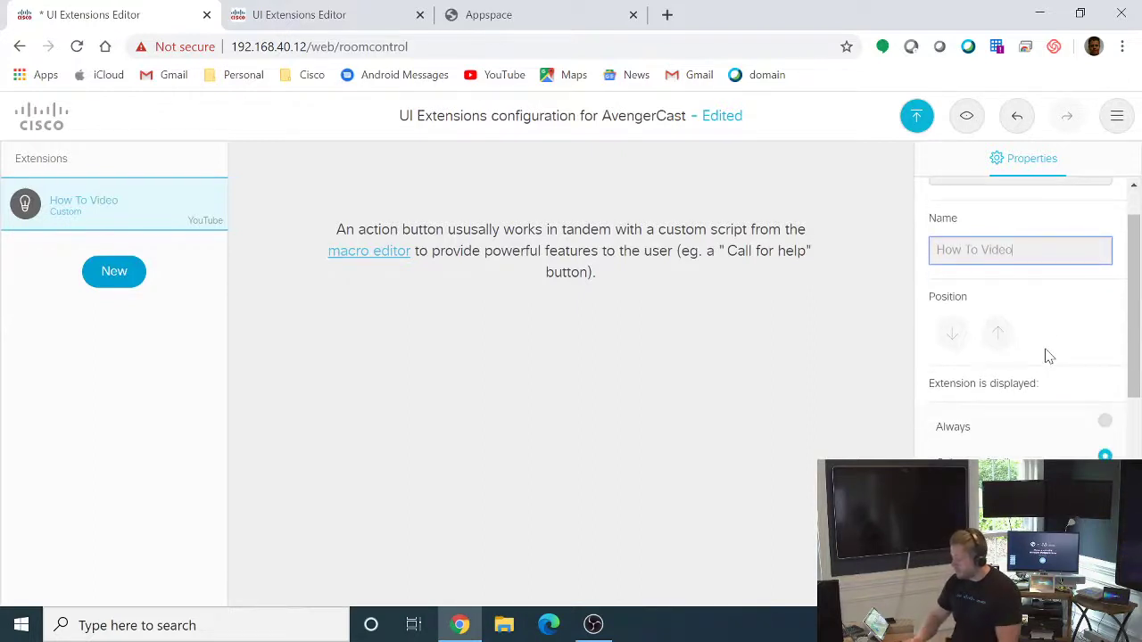
pyautogui.scroll(-2, 1047, 357)
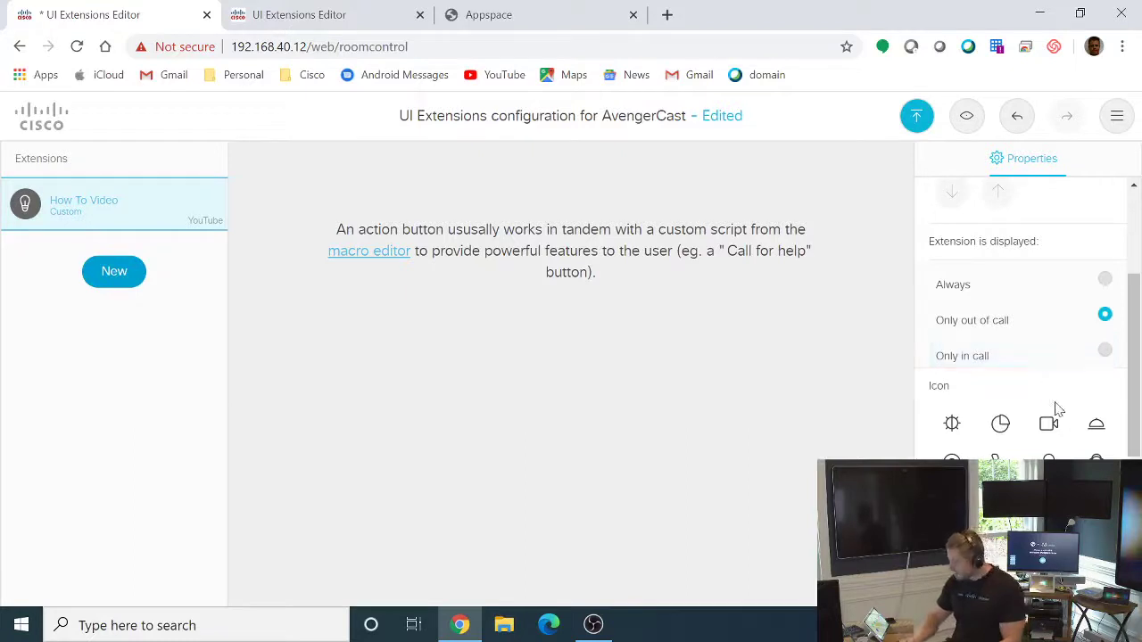
pyautogui.scroll(-2, 1046, 357)
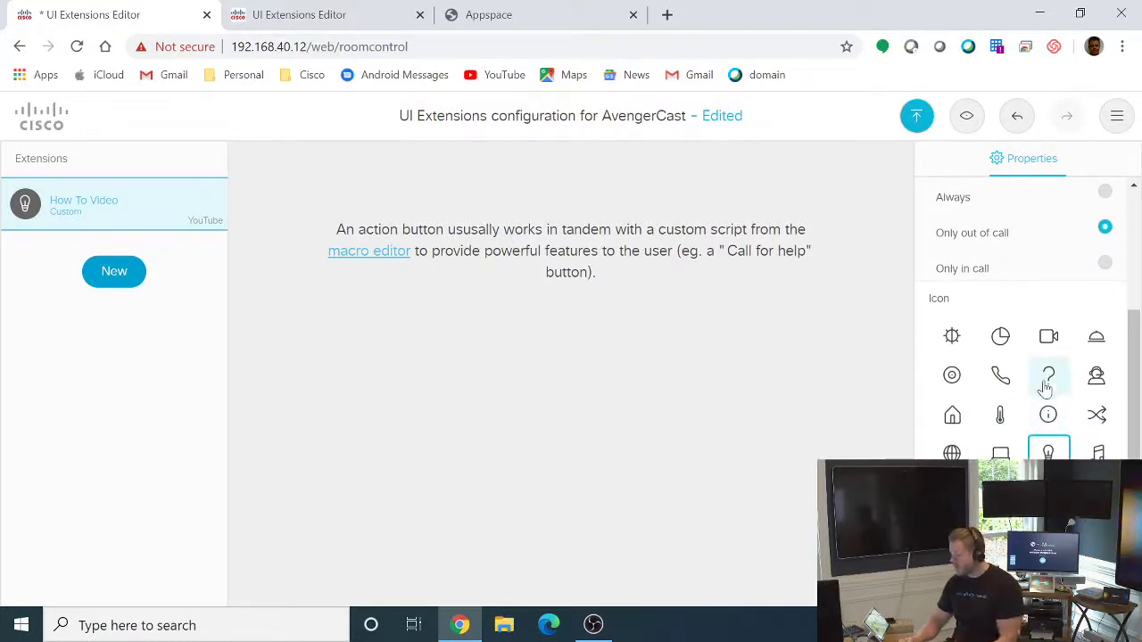
pyautogui.click(952, 452)
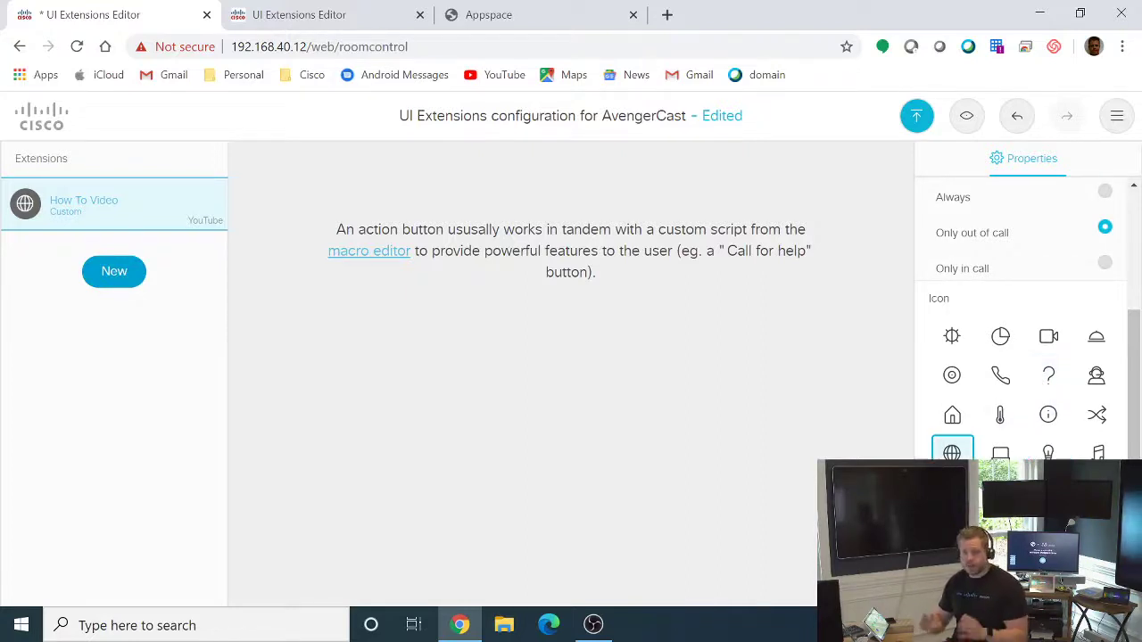
pyautogui.click(1049, 336)
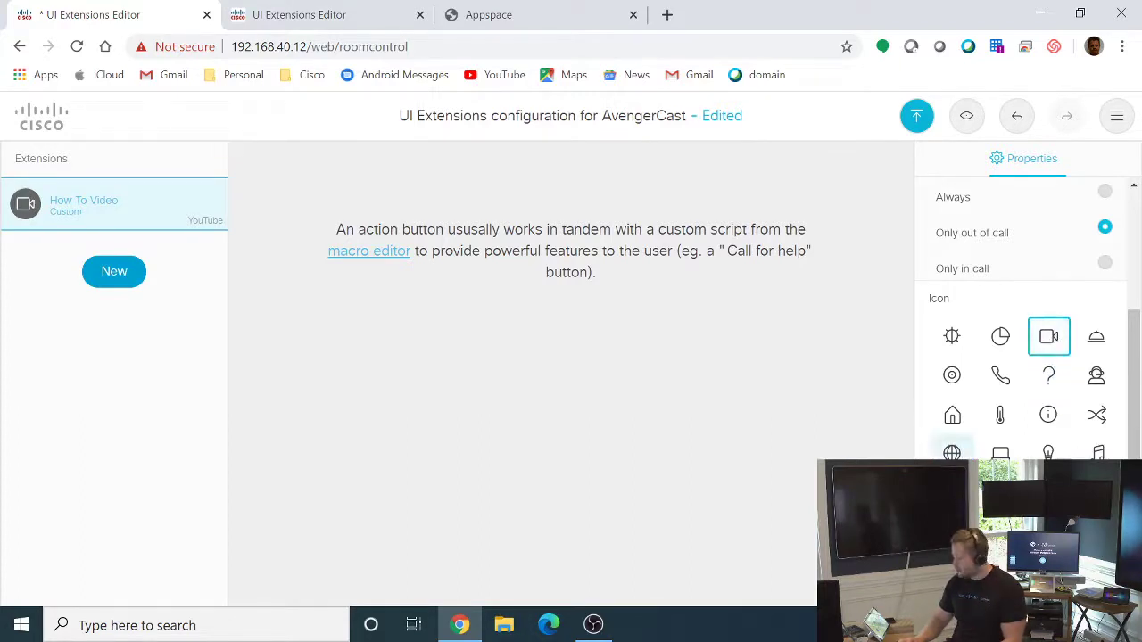
pyautogui.click(952, 453)
pyautogui.scroll(-3, 1026, 321)
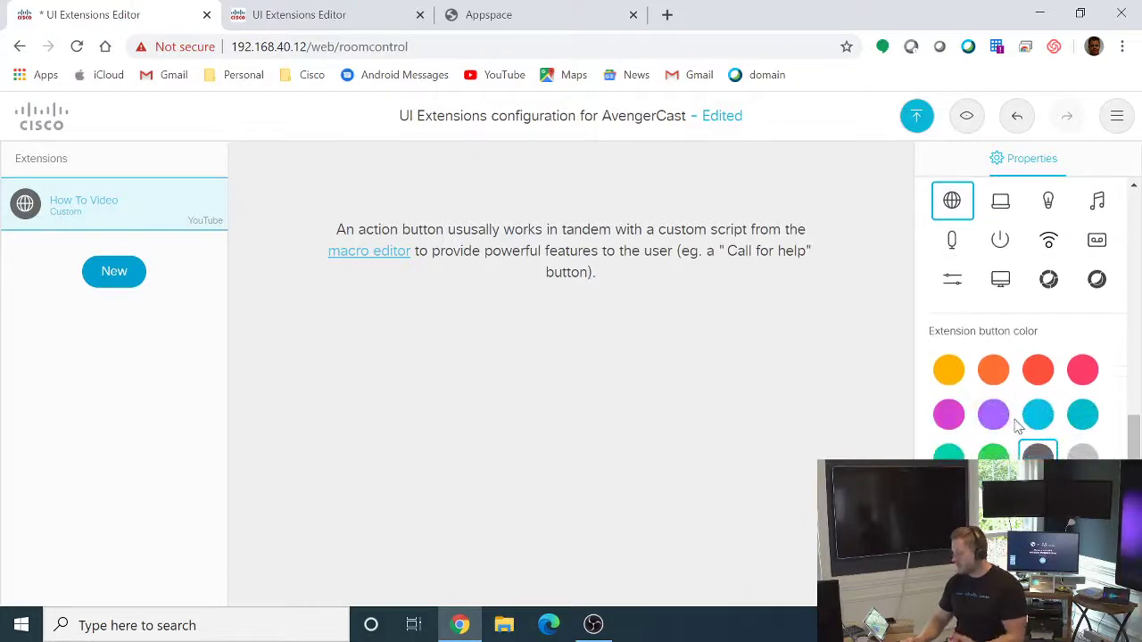
pyautogui.click(1040, 381)
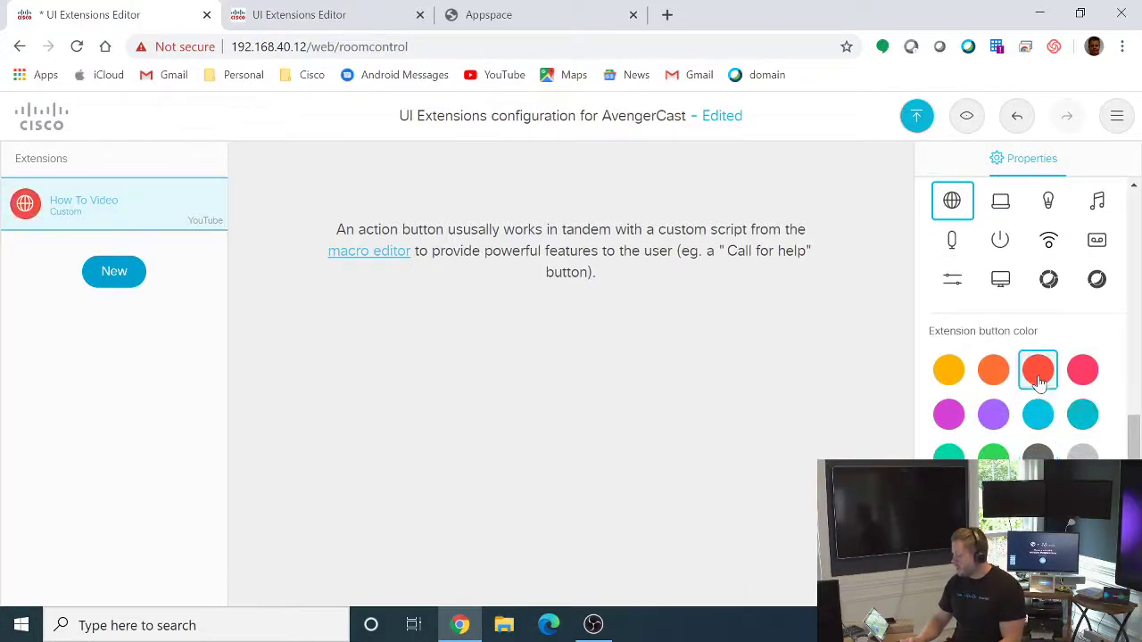
pyautogui.scroll(3, 1006, 346)
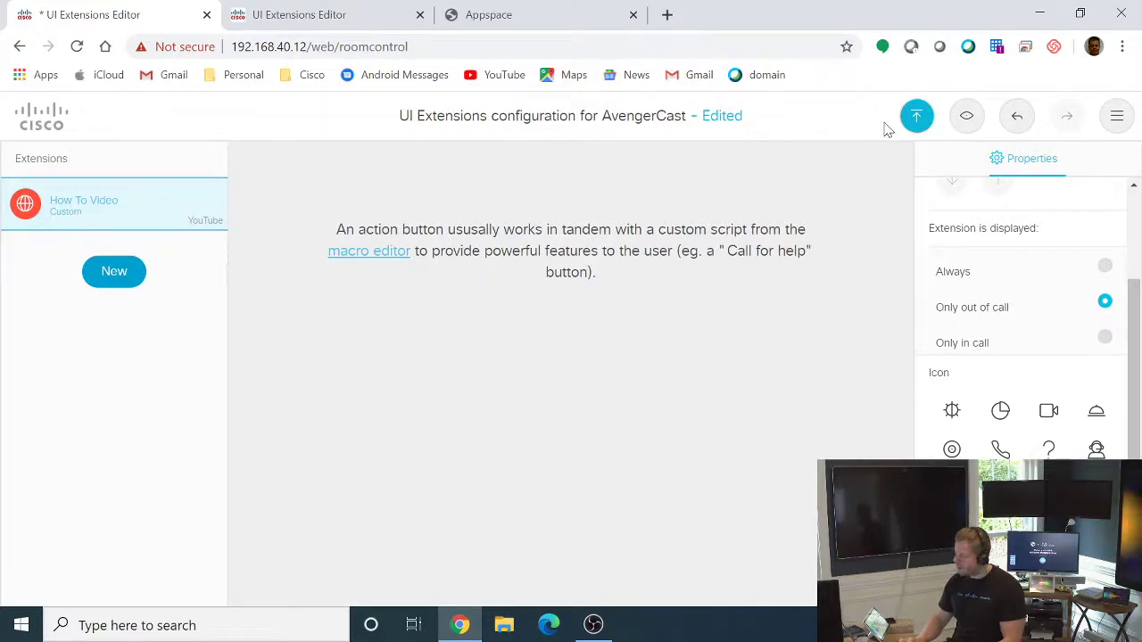
# Step: Export the UI extensions to the codec and acknowledge the export confirmation
pyautogui.click(919, 117)
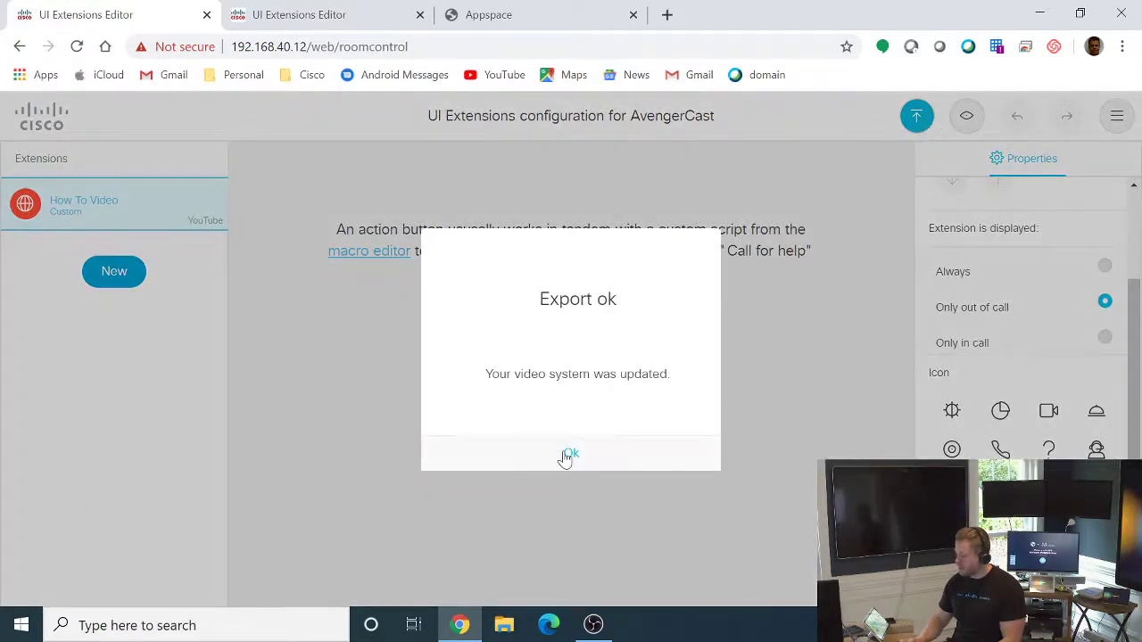
pyautogui.click(569, 455)
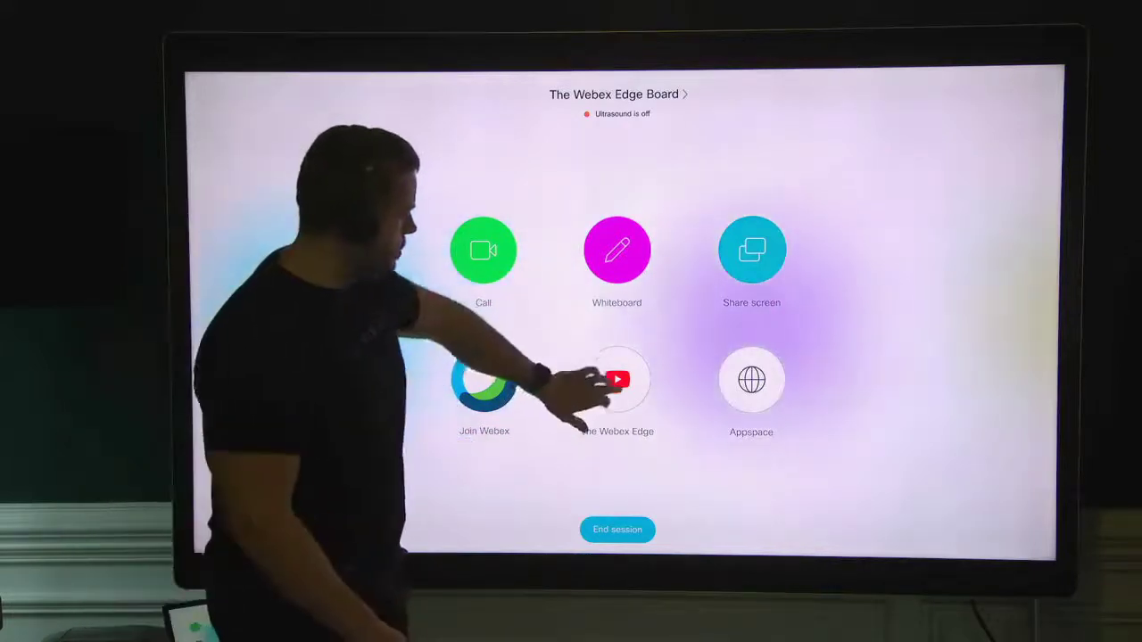
# Step: Open The Webex Edge YouTube web app from the Board's home screen
pyautogui.click(617, 379)
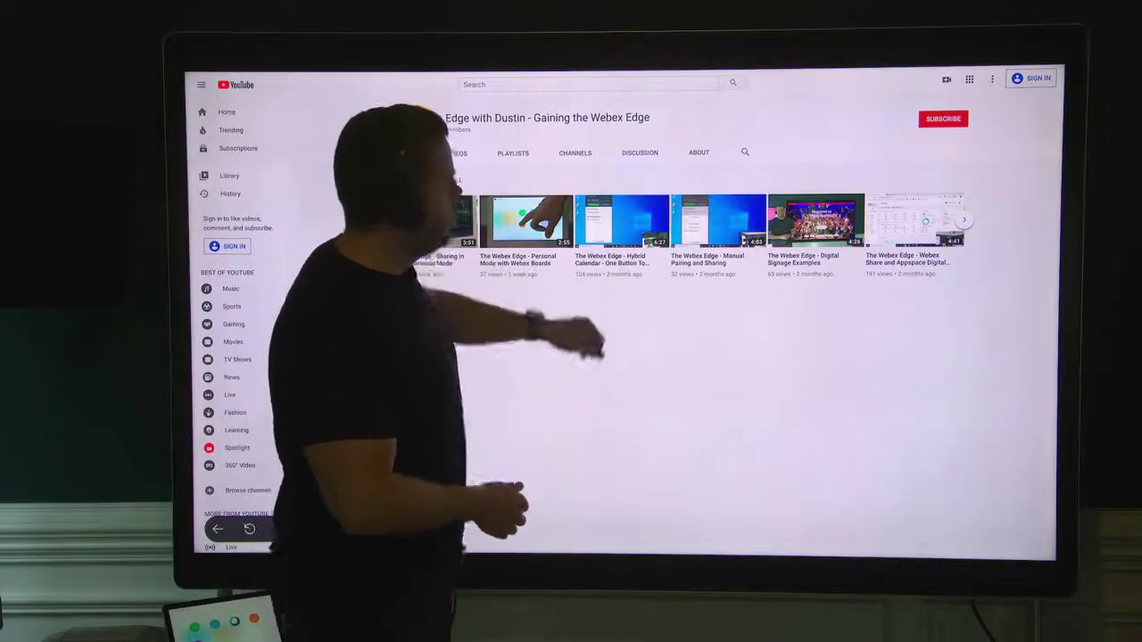
# Step: Play the 'Touch Redirect on the Webex Board' upload full screen, then return to the home screen
pyautogui.click(964, 220)
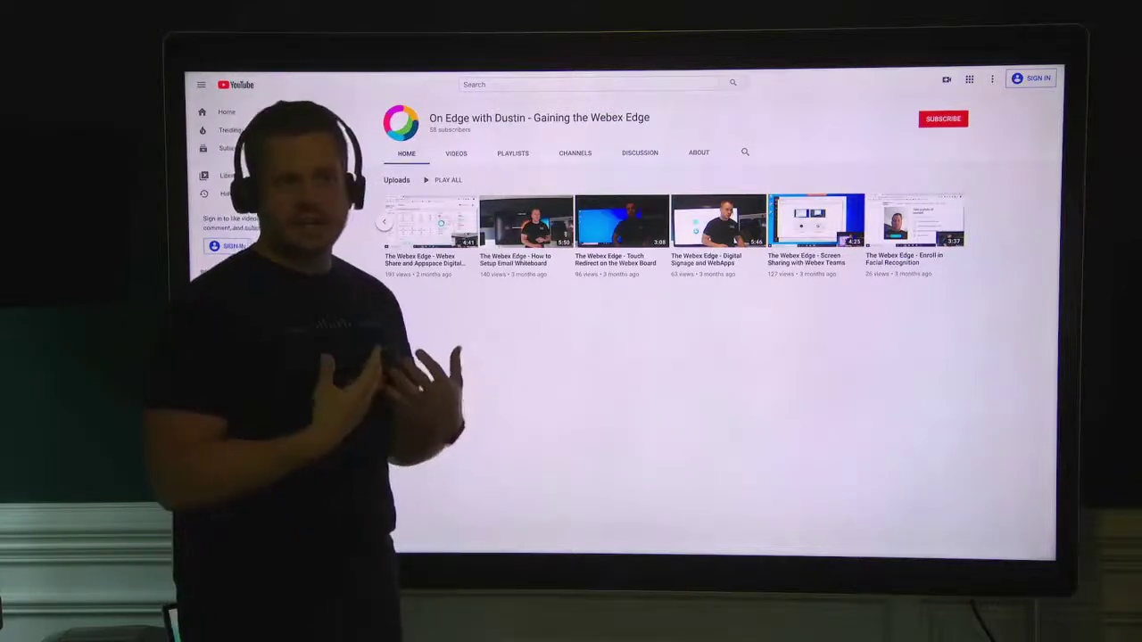
pyautogui.click(622, 220)
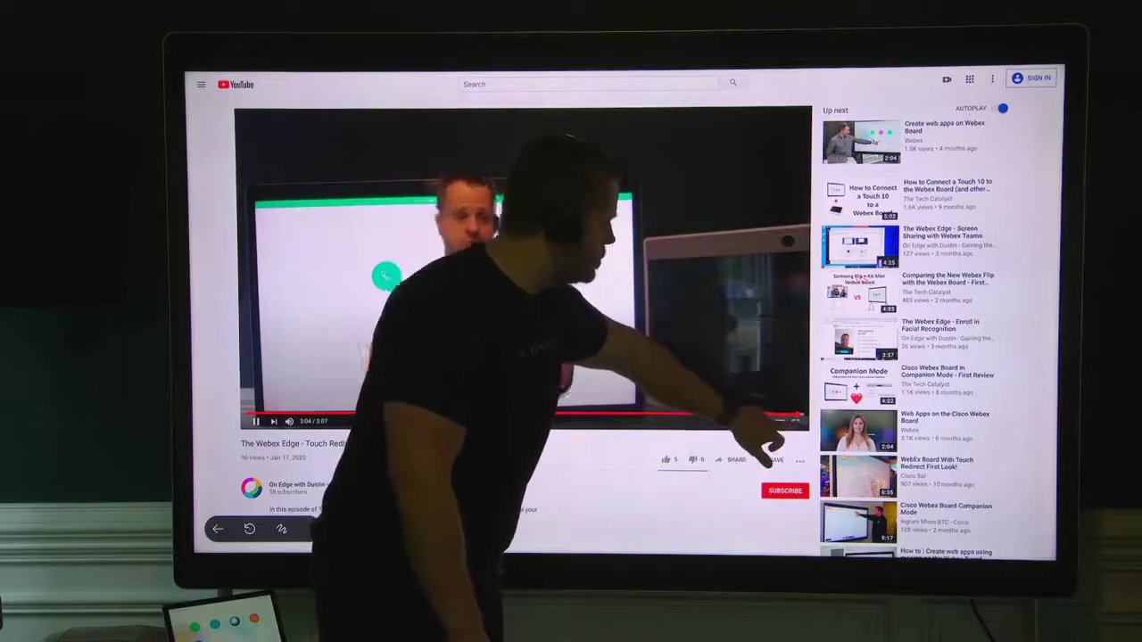
pyautogui.click(795, 421)
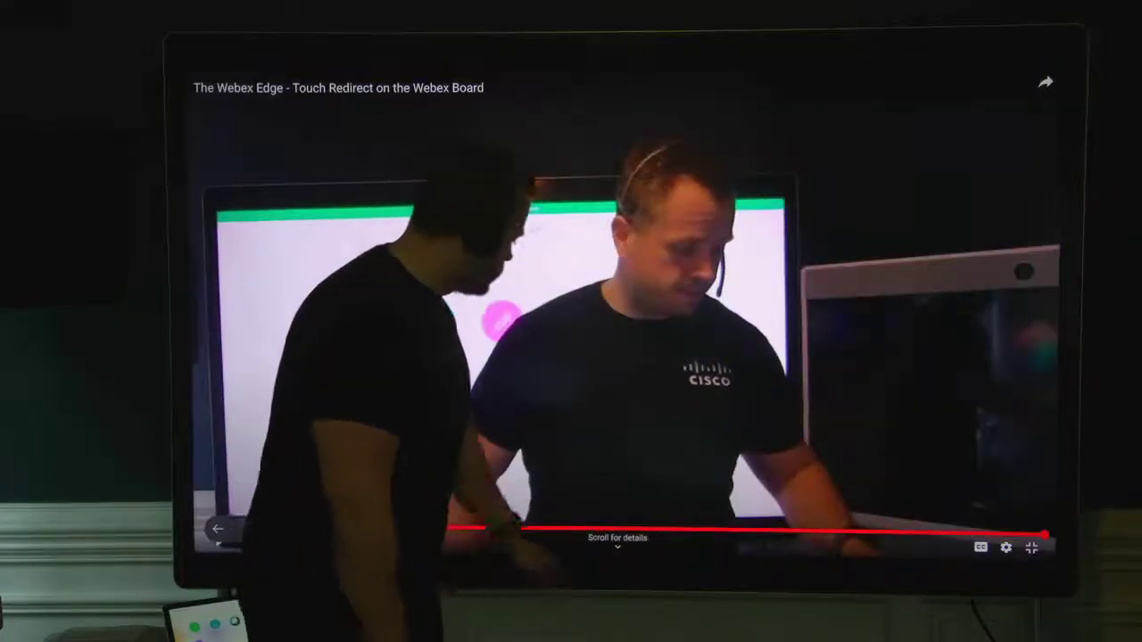
pyautogui.click(596, 564)
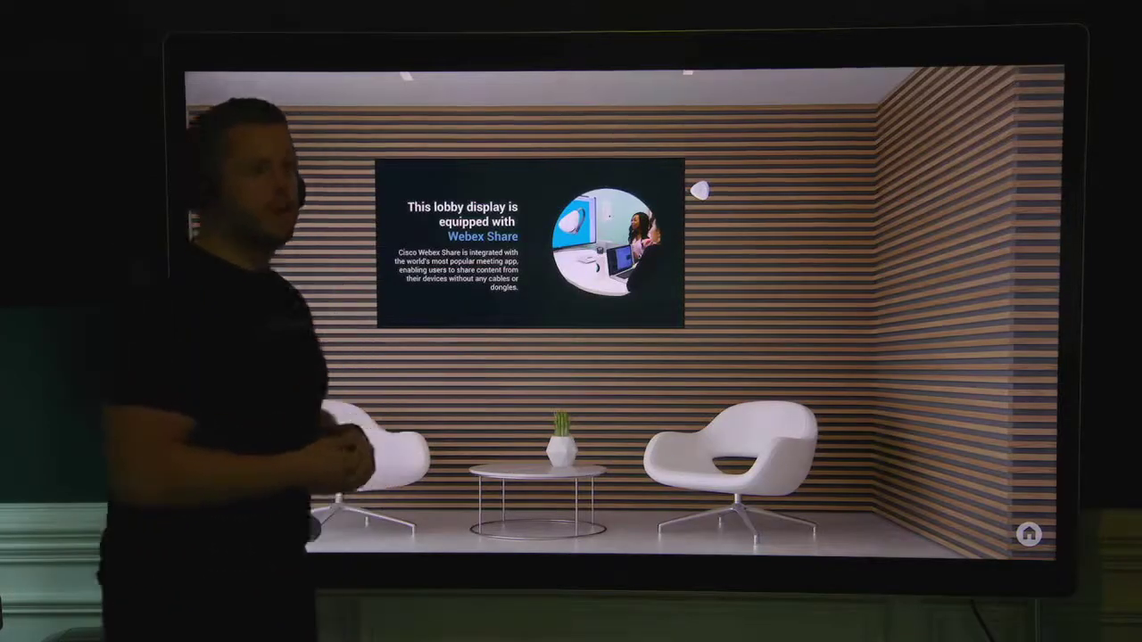
# Step: Show the demo's room list: Lobby, Reception, Meeting Room, Huddle Space, Home Office
pyautogui.click(225, 526)
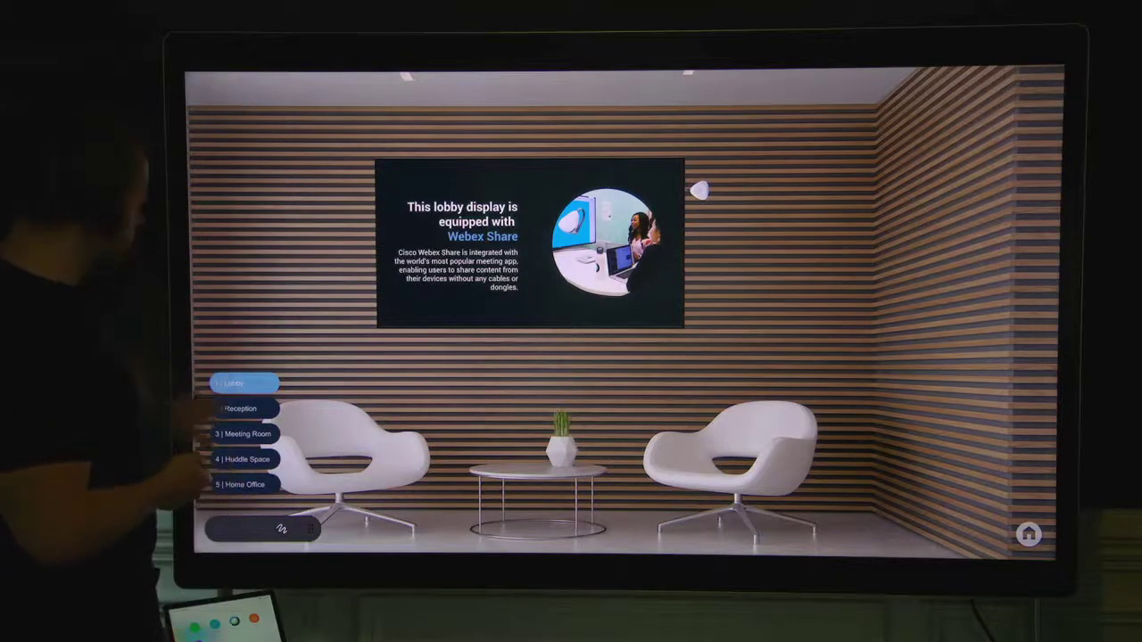